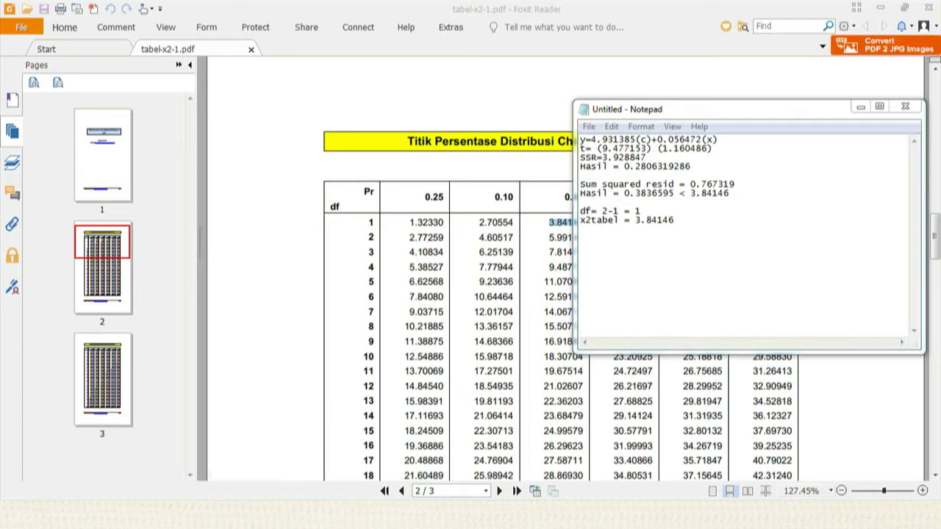
- Switch to Excel and look over the Spearman data table in the Data Spearman Eviews.xlsx workbook
{"action": "mouse_move", "coordinate": [274, 516]}
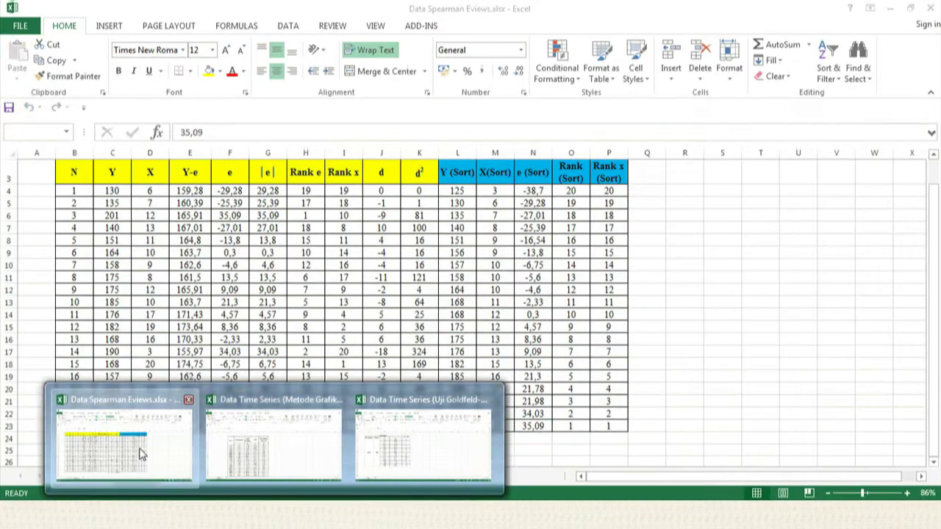
{"action": "left_click", "coordinate": [142, 452]}
{"action": "scroll", "coordinate": [937, 318], "scroll_direction": "up", "scroll_amount": 1}
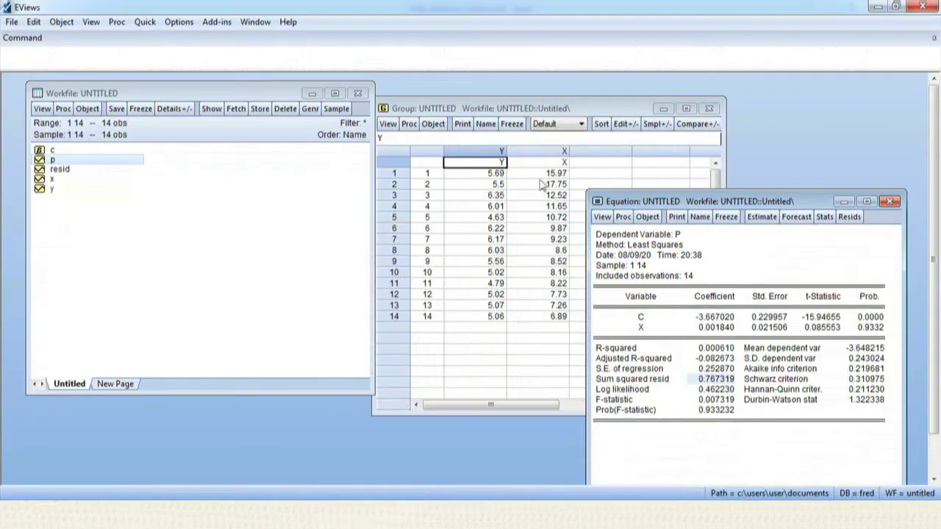
- Switch to EViews and close the 14-observation workfile without saving, deleting its untitled equation and group
{"action": "left_click", "coordinate": [356, 94]}
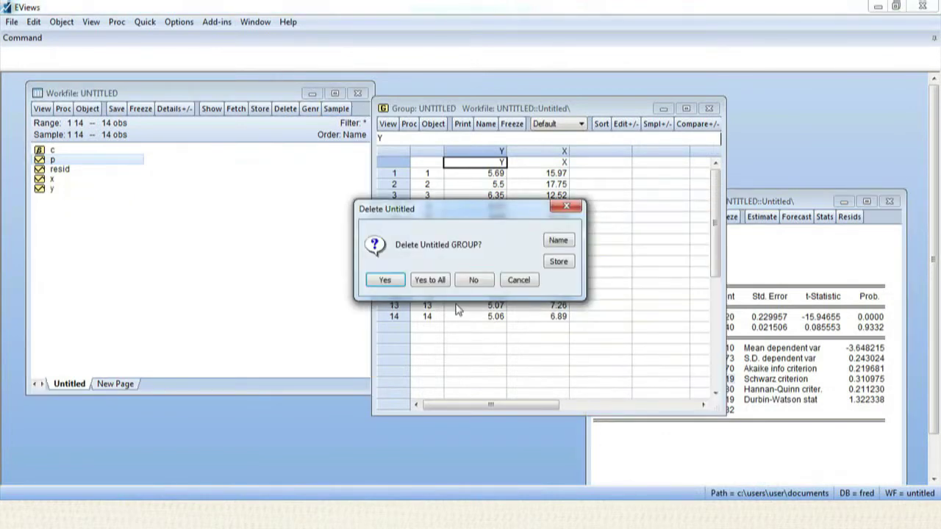
{"action": "left_click", "coordinate": [460, 280]}
{"action": "left_click", "coordinate": [446, 281]}
{"action": "left_click", "coordinate": [356, 93]}
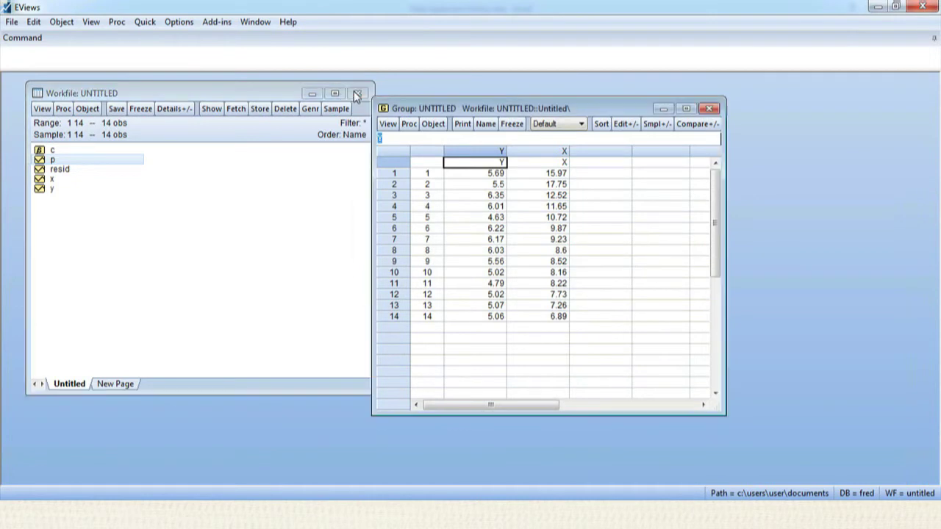
{"action": "left_click", "coordinate": [471, 281]}
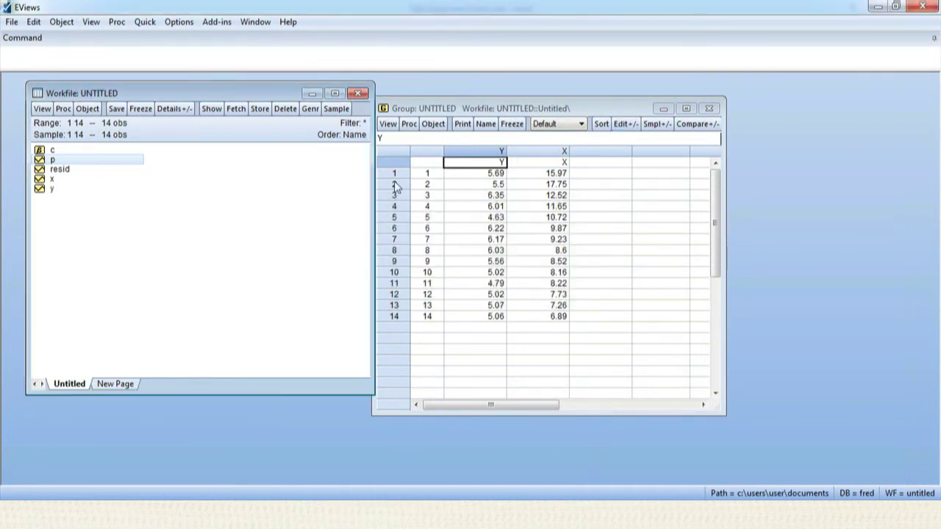
{"action": "left_click", "coordinate": [356, 94]}
{"action": "left_click", "coordinate": [428, 279]}
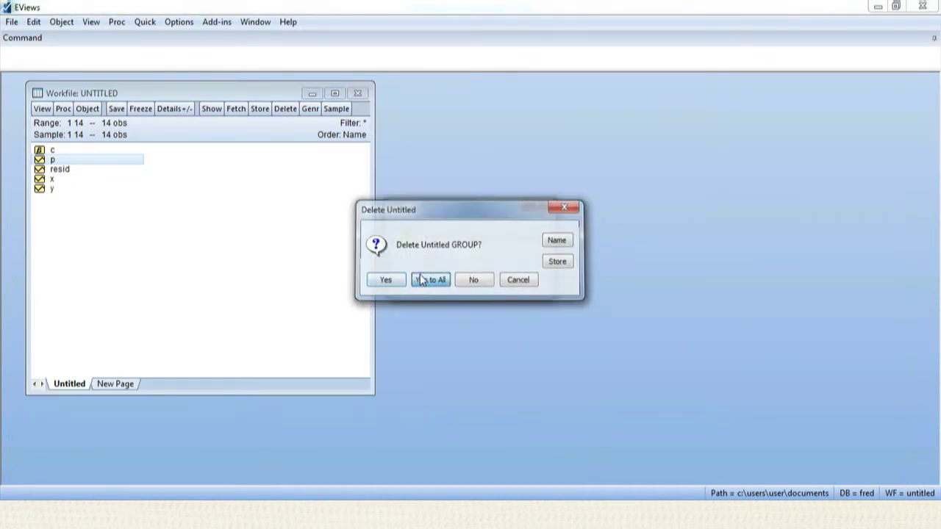
{"action": "left_click", "coordinate": [468, 285]}
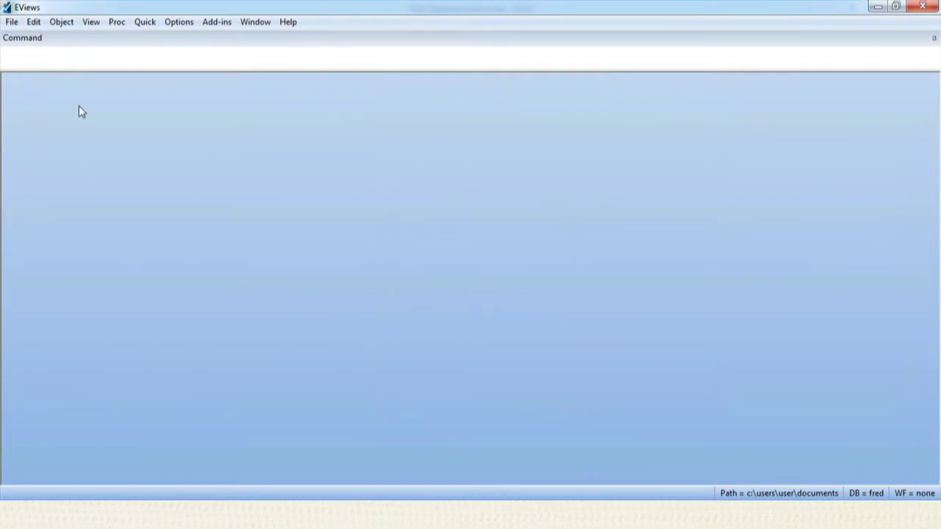
- Create a new Unstructured / Undated workfile with 20 observations, matching the Spearman data in Excel
{"action": "left_click", "coordinate": [11, 23]}
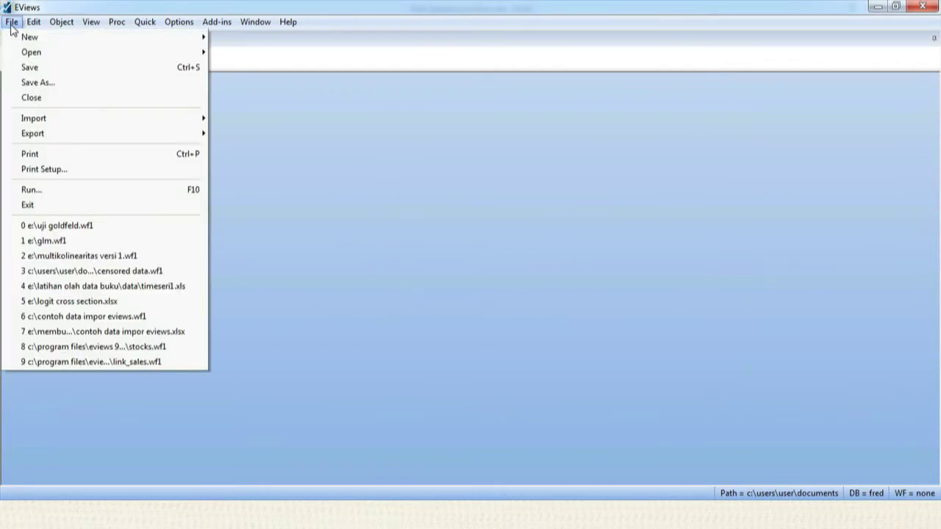
{"action": "mouse_move", "coordinate": [105, 39]}
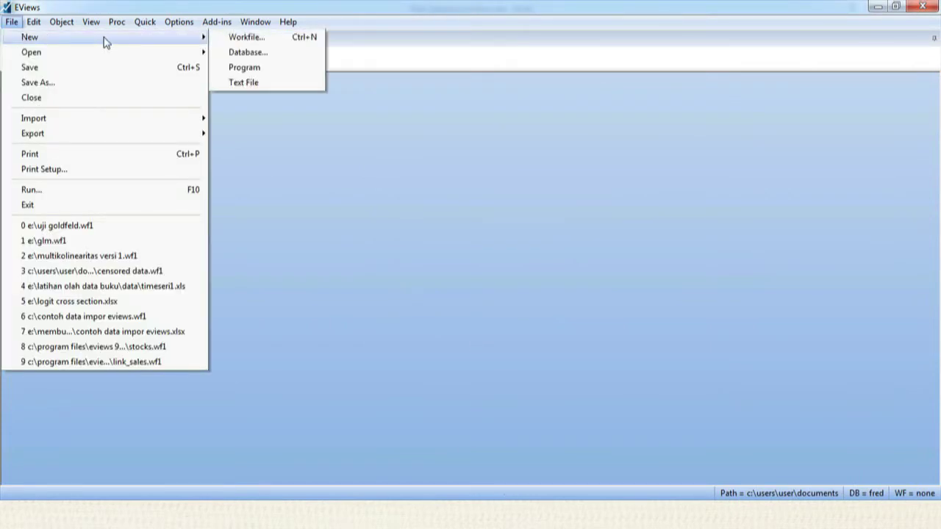
{"action": "left_click", "coordinate": [230, 39]}
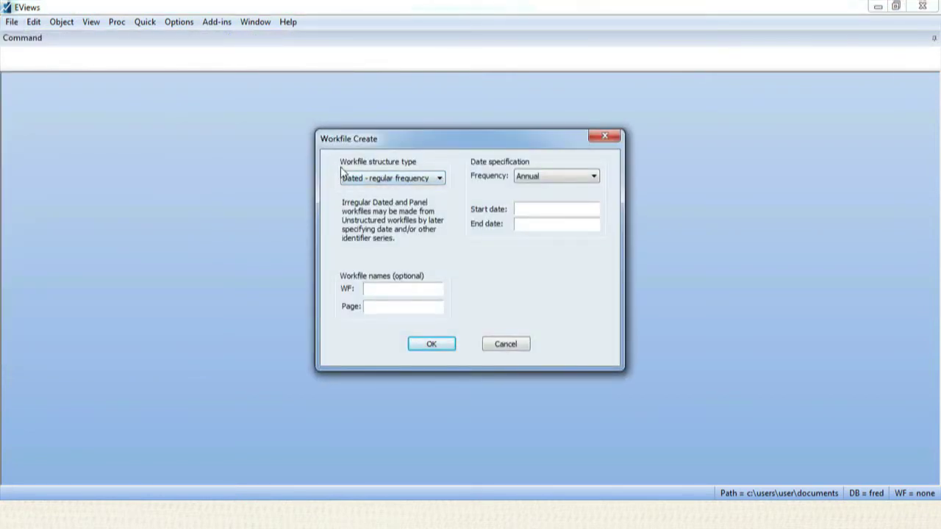
{"action": "left_click", "coordinate": [375, 184]}
{"action": "left_click", "coordinate": [366, 189]}
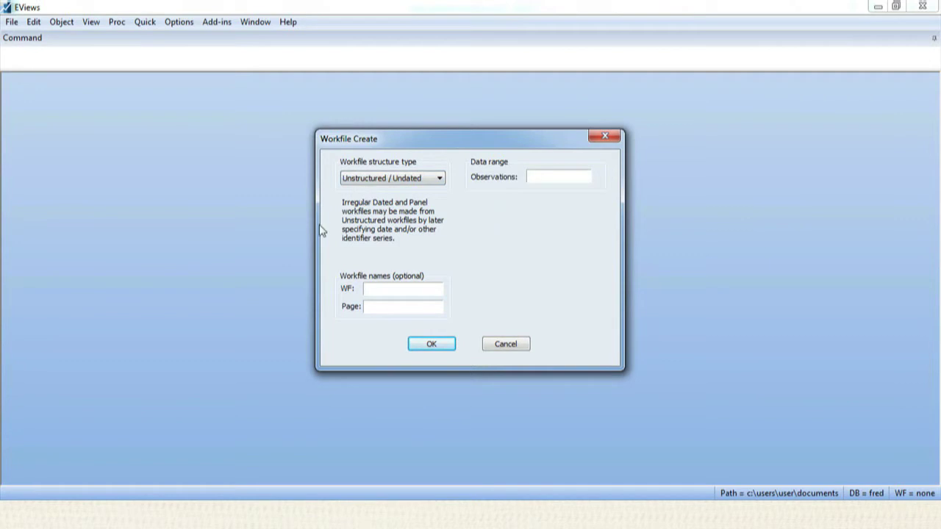
{"action": "mouse_move", "coordinate": [230, 474]}
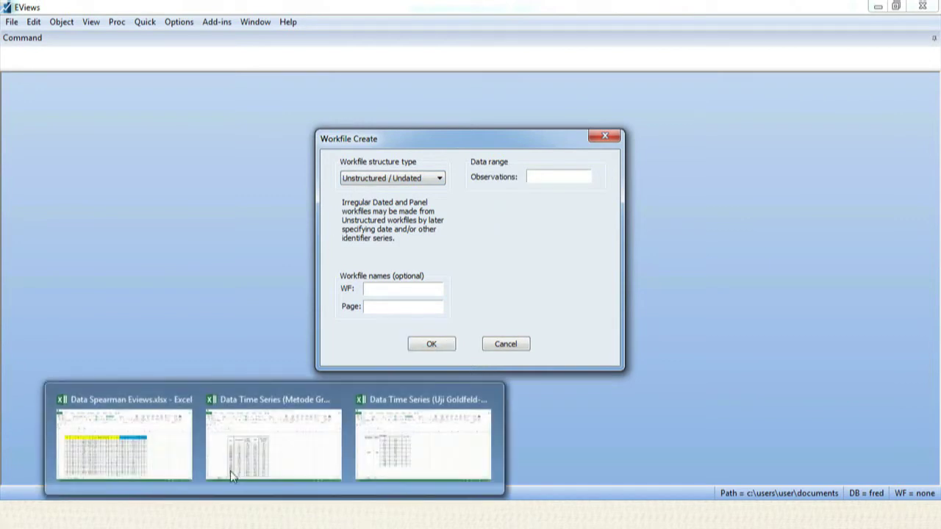
{"action": "left_click", "coordinate": [118, 445]}
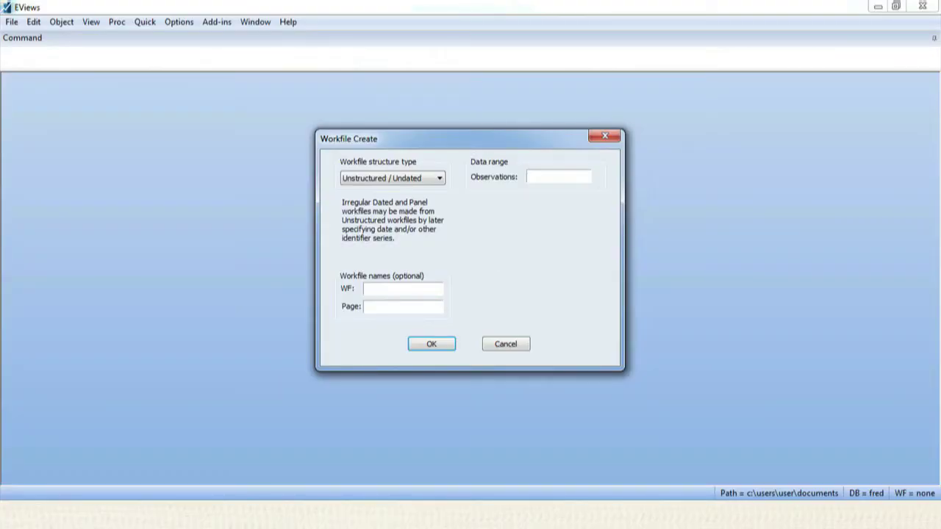
{"action": "left_click", "coordinate": [540, 177]}
{"action": "type", "text": "20"}
{"action": "left_click", "coordinate": [432, 345]}
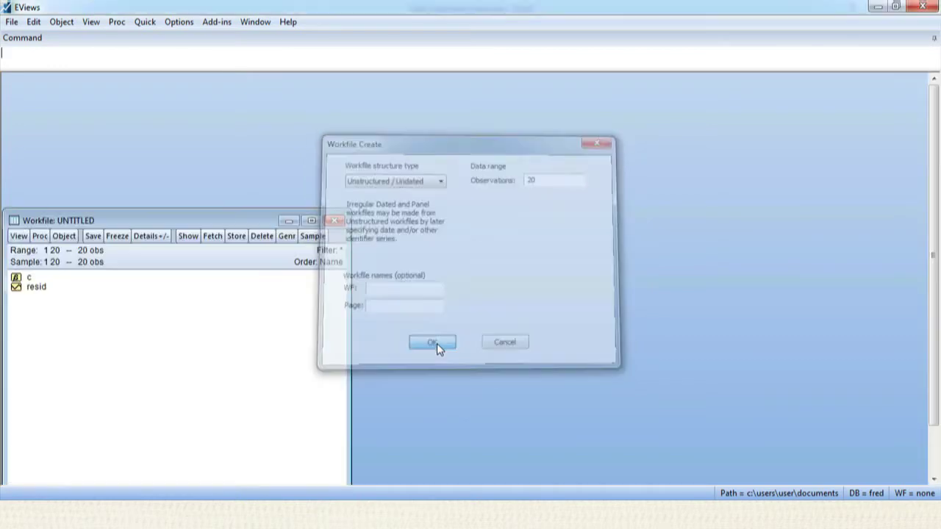
- Open an empty group for editing series in the new workfile
{"action": "left_click_drag", "start_coordinate": [239, 216], "coordinate": [269, 113]}
{"action": "left_click", "coordinate": [147, 28]}
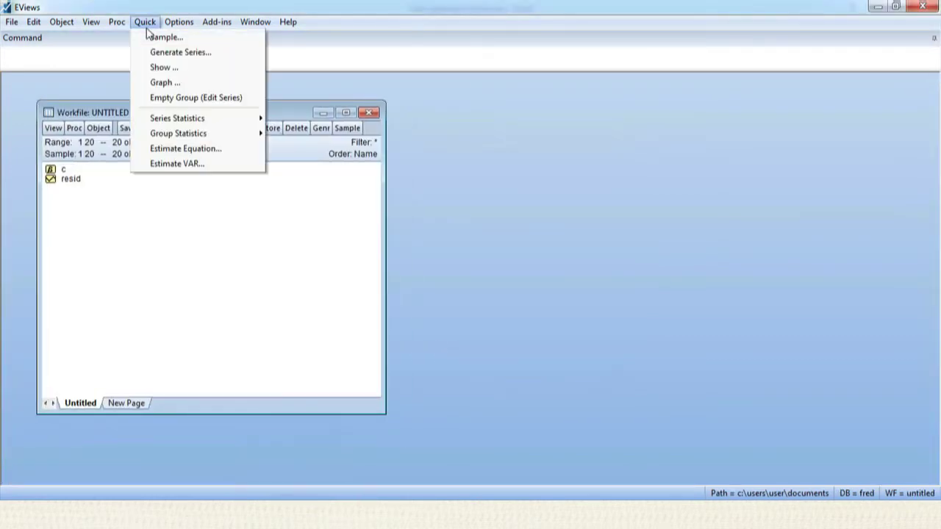
{"action": "left_click", "coordinate": [163, 102]}
{"action": "left_click_drag", "start_coordinate": [269, 384], "coordinate": [129, 387]}
{"action": "left_click_drag", "start_coordinate": [364, 316], "coordinate": [369, 193]}
- Copy the Y and X columns with their headers (C3:D23) from the Data Spearman Eviews workbook into the empty EViews group
{"action": "left_click", "coordinate": [274, 522]}
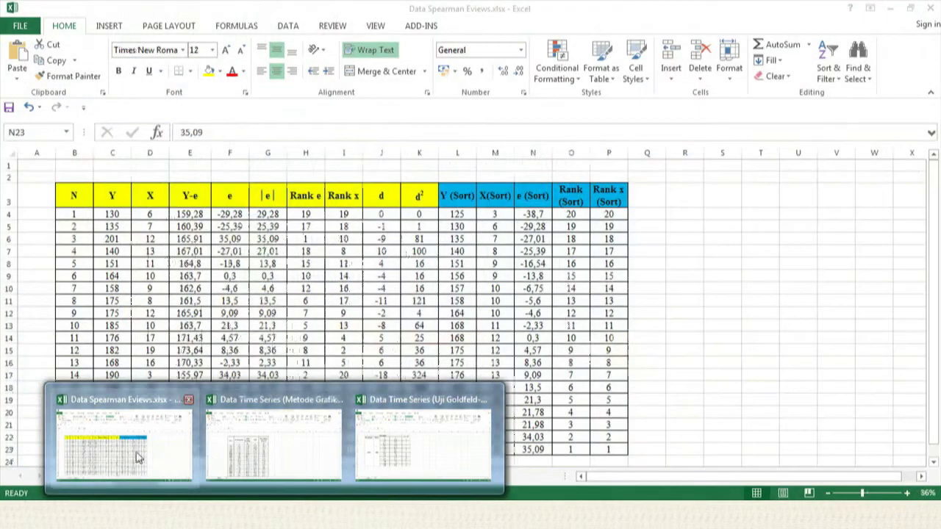
{"action": "left_click", "coordinate": [124, 445]}
{"action": "left_click_drag", "start_coordinate": [112, 197], "coordinate": [151, 450]}
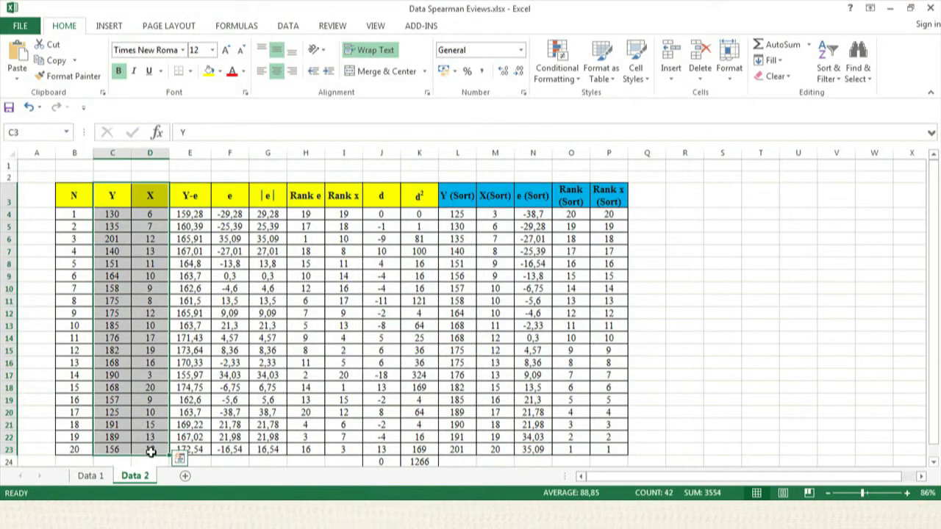
{"action": "right_click", "coordinate": [151, 449]}
{"action": "left_click", "coordinate": [190, 204]}
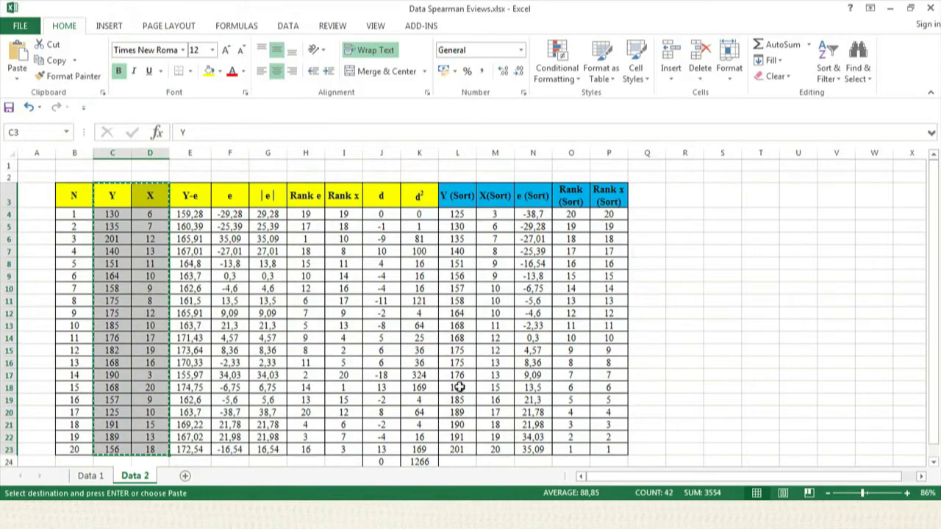
{"action": "key", "text": "alt+Tab"}
{"action": "left_click", "coordinate": [112, 144]}
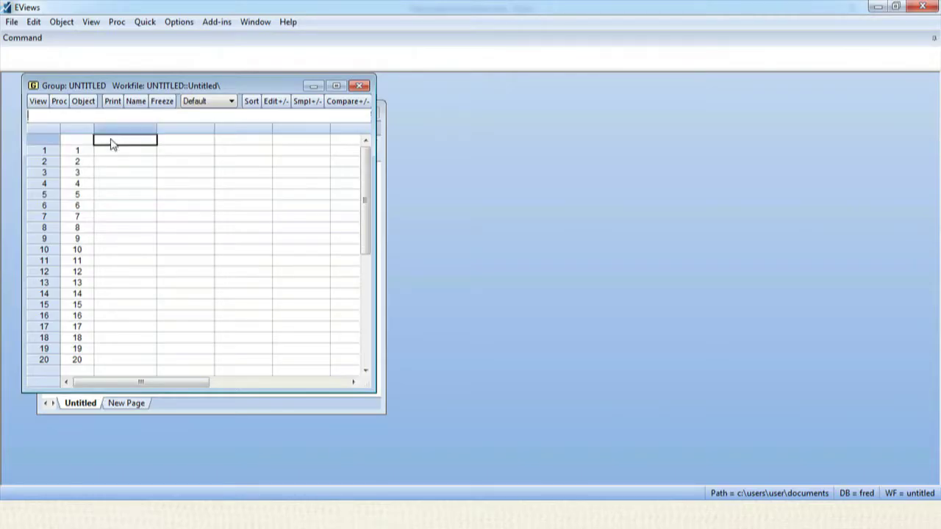
{"action": "key", "text": "ctrl+v"}
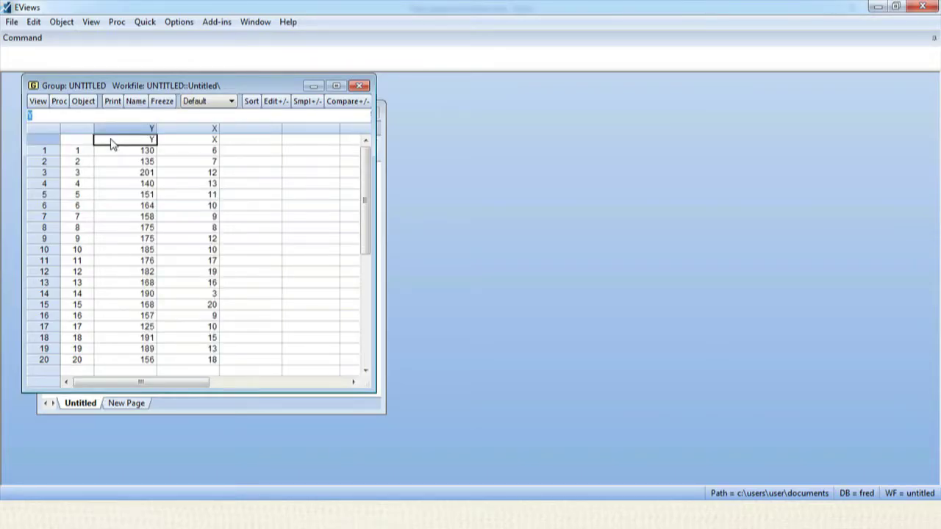
- Estimate a least squares equation from the group, with Y as dependent variable and C and X as regressors, over sample 1 20
{"action": "left_click", "coordinate": [59, 103]}
{"action": "left_click", "coordinate": [72, 119]}
{"action": "left_click", "coordinate": [357, 197]}
{"action": "key", "text": "BackSpace"}
{"action": "key", "text": "BackSpace"}
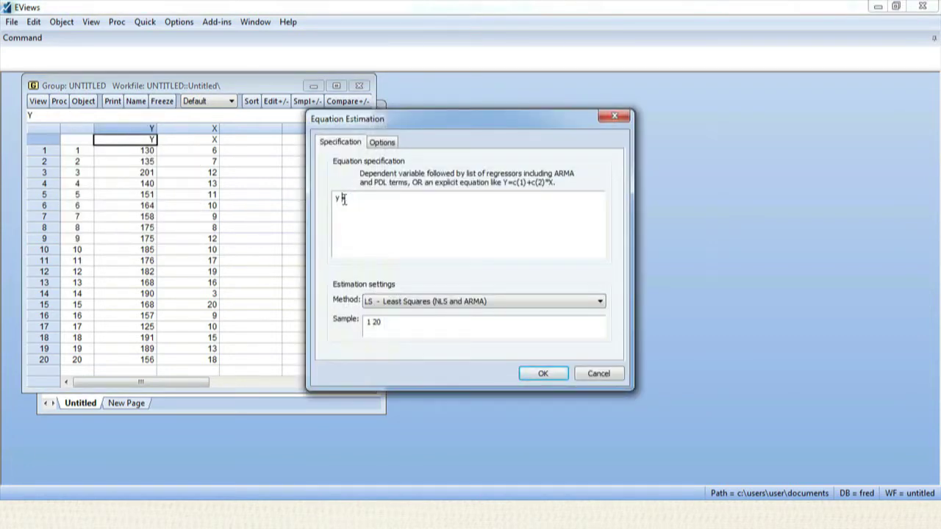
{"action": "left_click", "coordinate": [556, 378]}
- Close the equation and the data group, deleting both untitled objects
{"action": "left_click", "coordinate": [347, 105]}
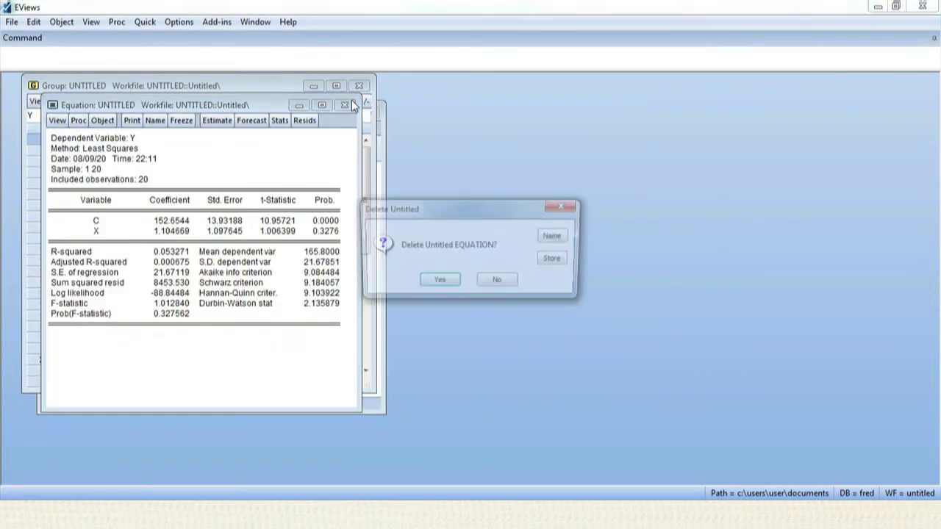
{"action": "left_click", "coordinate": [438, 282]}
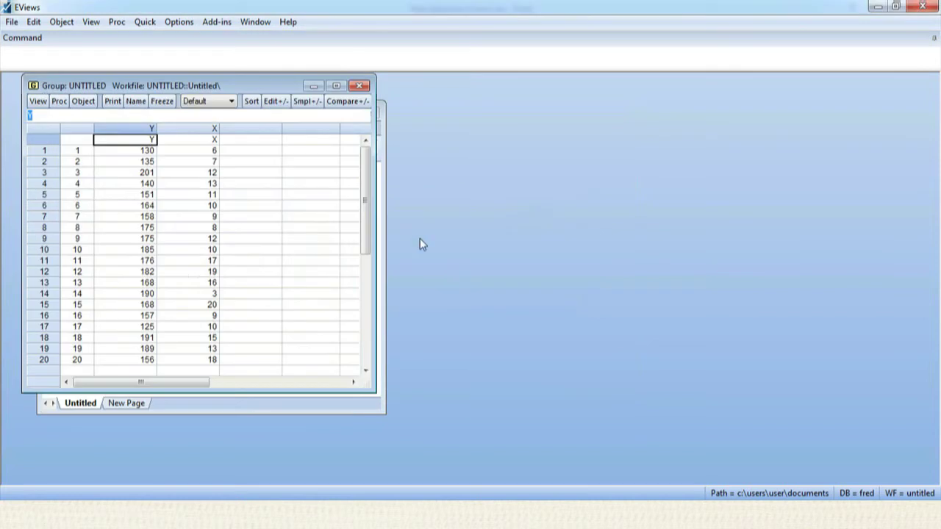
{"action": "left_click", "coordinate": [359, 85]}
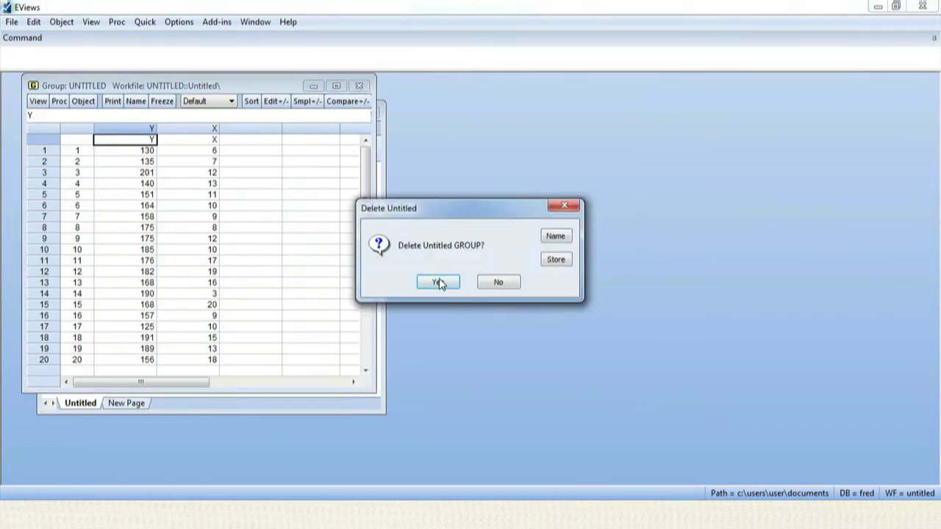
{"action": "left_click", "coordinate": [439, 283]}
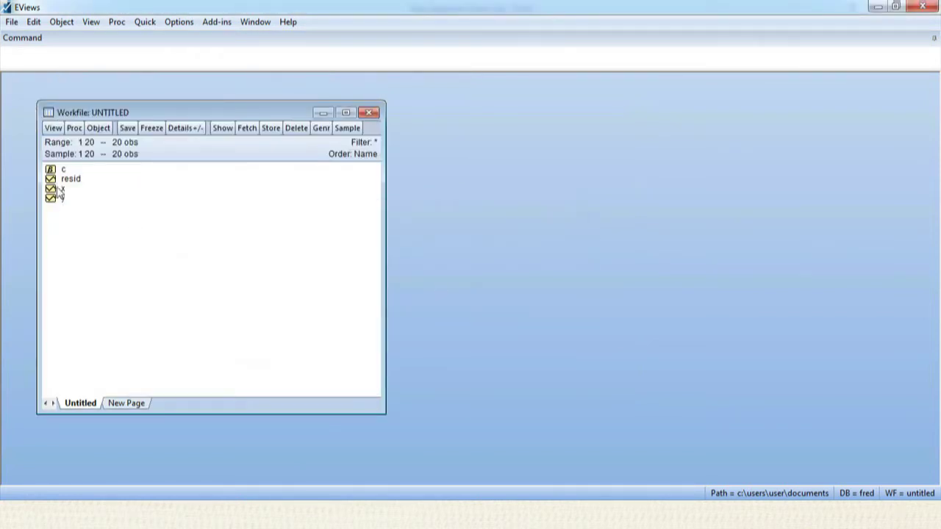
- Open the resid series and compare its values with the e column in the Data Spearman Eviews workbook
{"action": "double_click", "coordinate": [53, 180]}
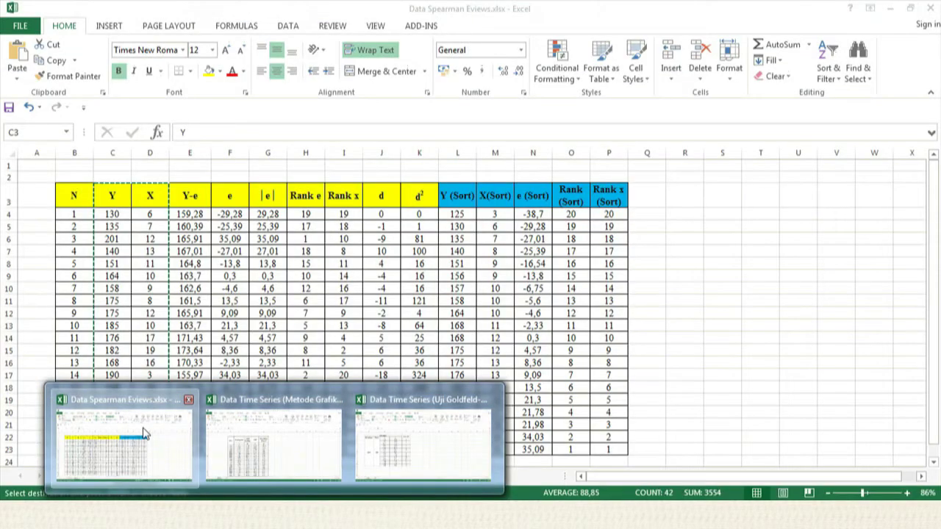
{"action": "left_click", "coordinate": [170, 435]}
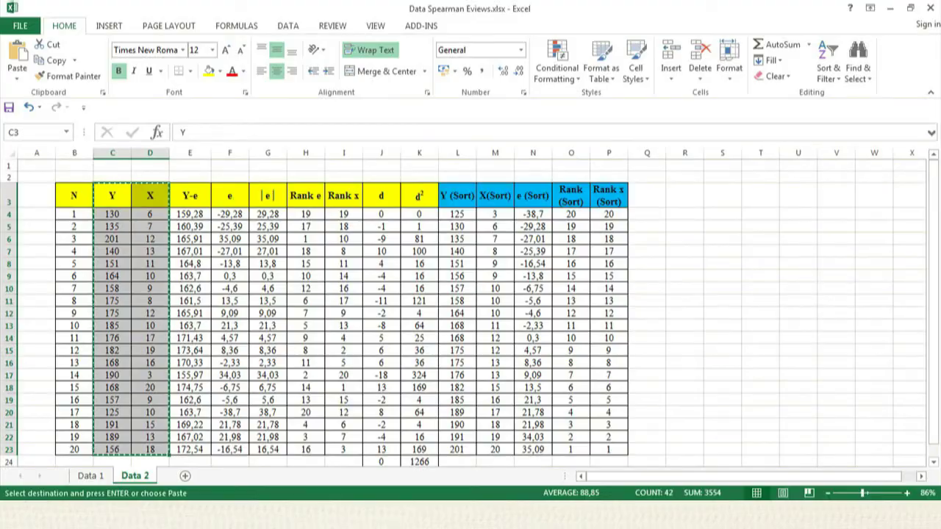
{"action": "left_click", "coordinate": [456, 515]}
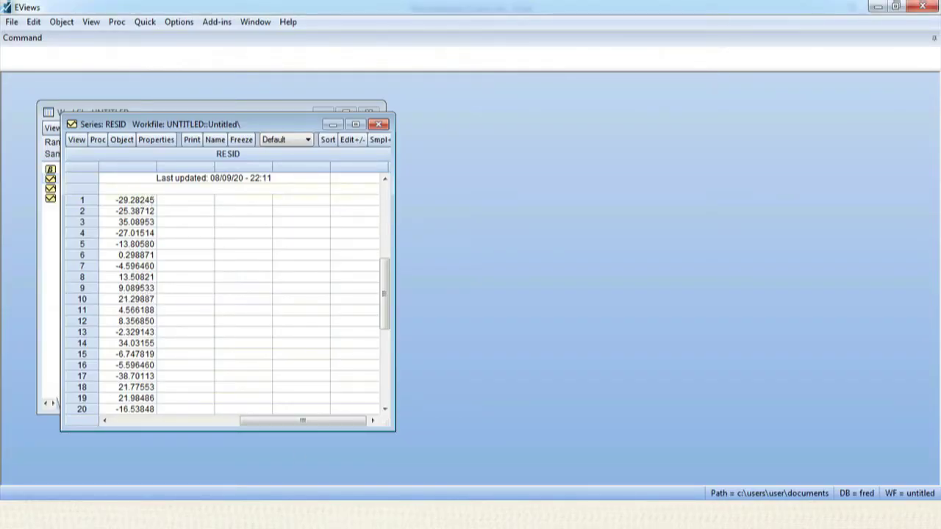
{"action": "mouse_move", "coordinate": [235, 464]}
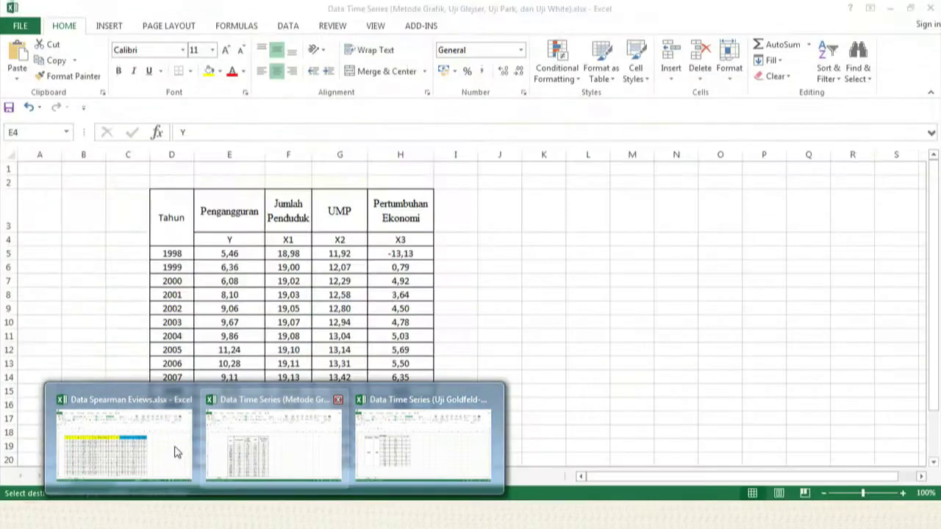
{"action": "left_click", "coordinate": [176, 452]}
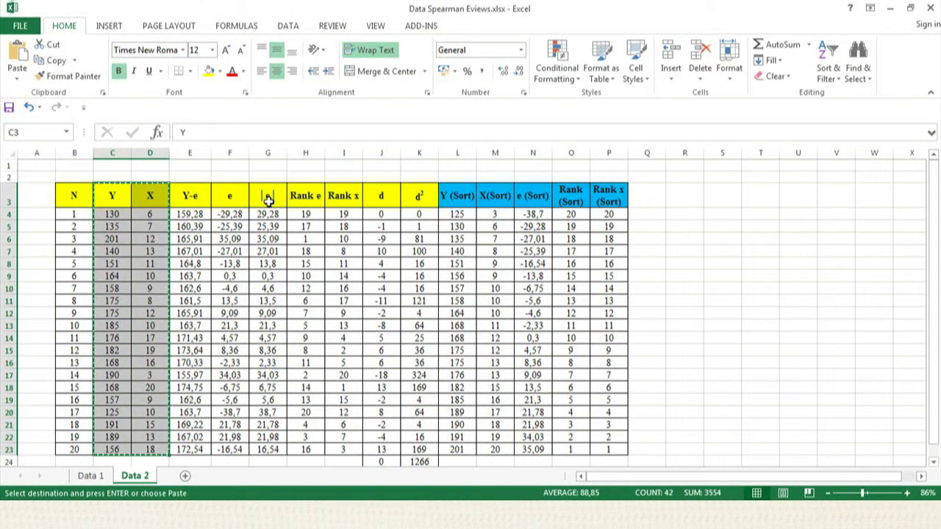
- Inspect the first residual in the e column and the rank-difference formula in the first cell of column d
{"action": "left_click", "coordinate": [233, 238]}
{"action": "left_click", "coordinate": [222, 216]}
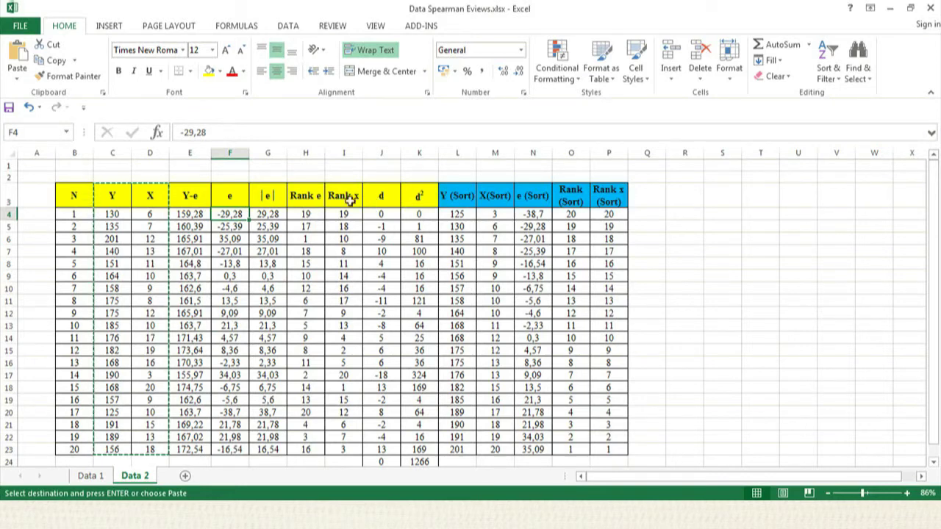
{"action": "left_click", "coordinate": [377, 213]}
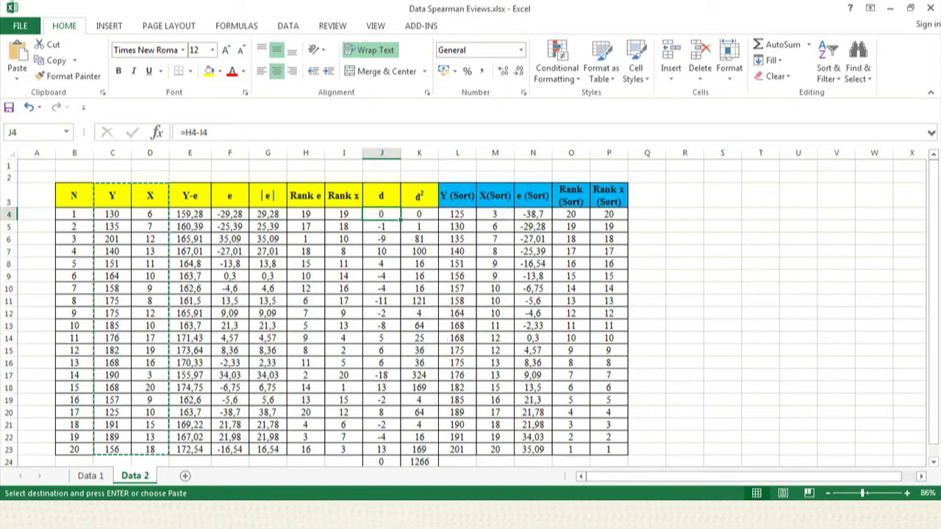
- Switch to Notepad and add the line "rs=0.0481203008" below the existing notes
{"action": "mouse_move", "coordinate": [458, 458]}
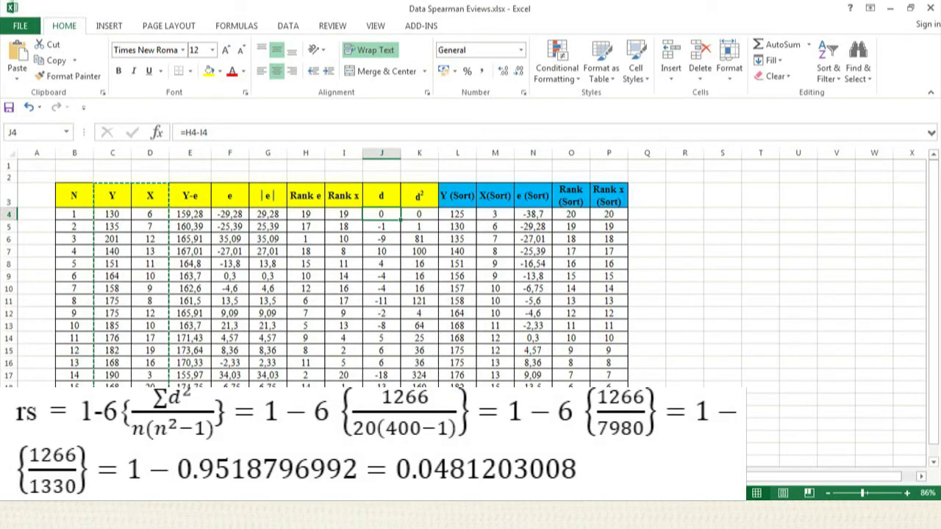
{"action": "key", "text": "alt+Tab"}
{"action": "key", "text": "Return"}
{"action": "key", "text": "Return"}
{"action": "type", "text": "rs"}
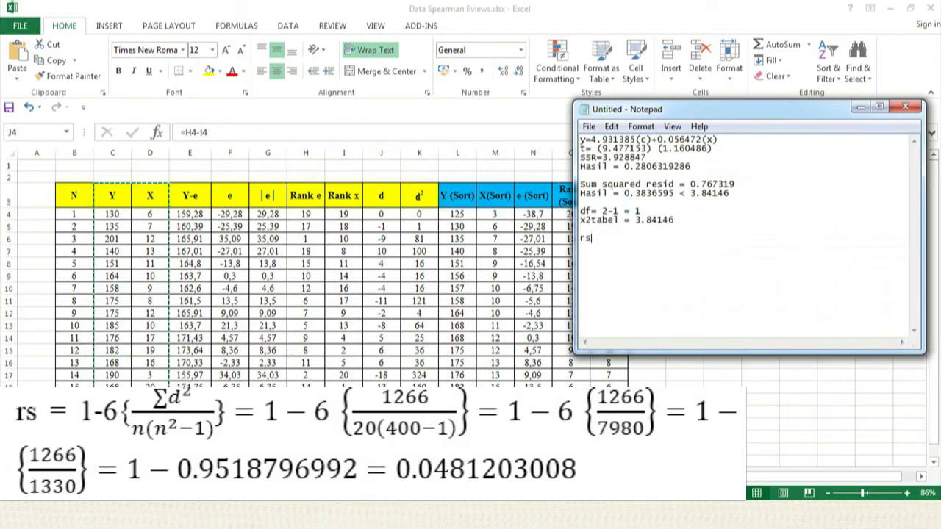
{"action": "type", "text": "=0.048"}
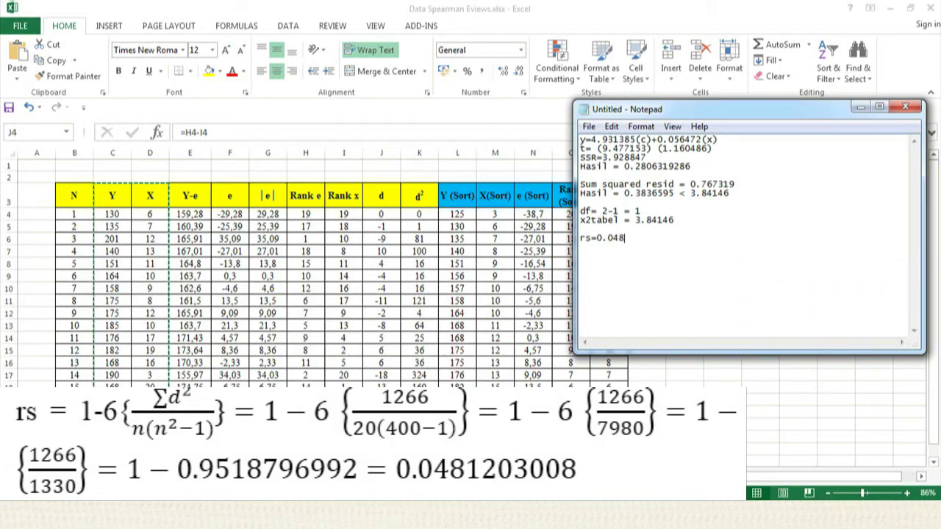
{"action": "type", "text": "1203008"}
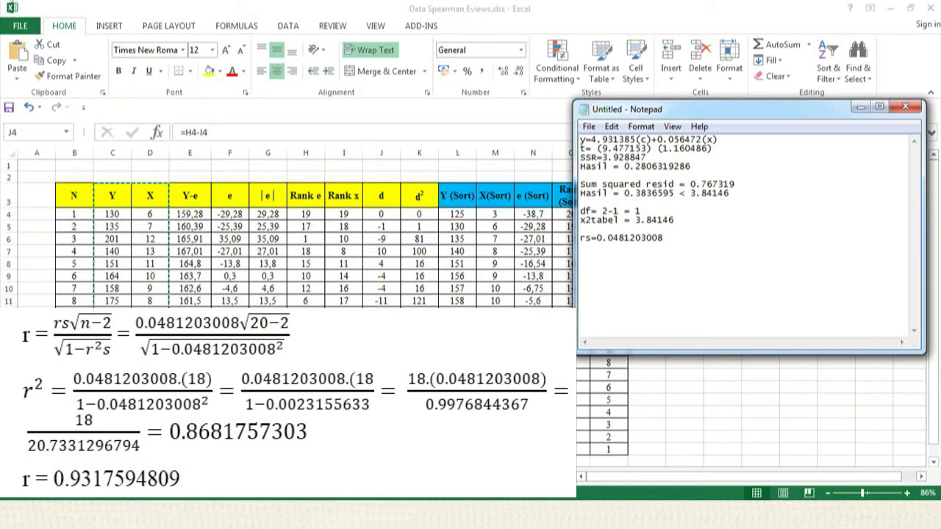
- Add the line "r= 0.9317594809 (t-hitung)" directly below the rs value in the notes
{"action": "key", "text": "Return"}
{"action": "type", "text": "r= 0"}
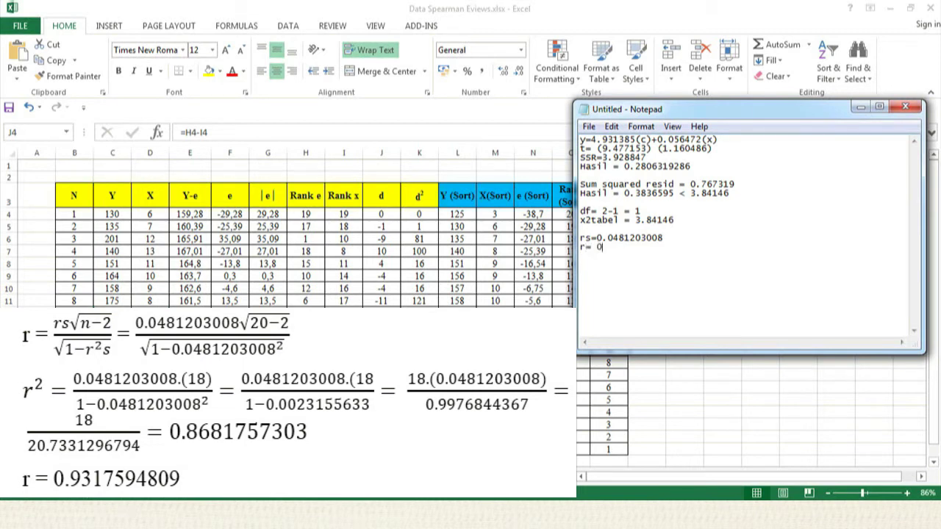
{"action": "type", "text": ".9317594809"}
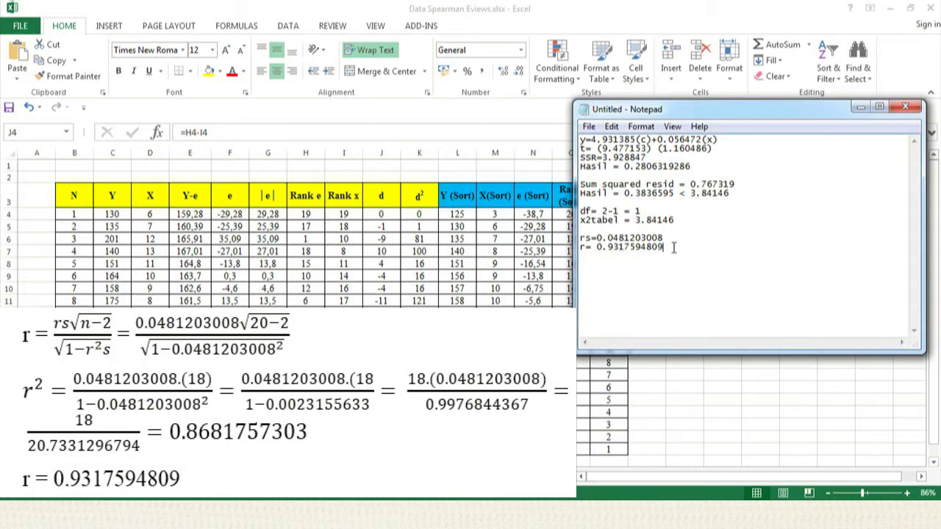
{"action": "type", "text": "(t-hitung)"}
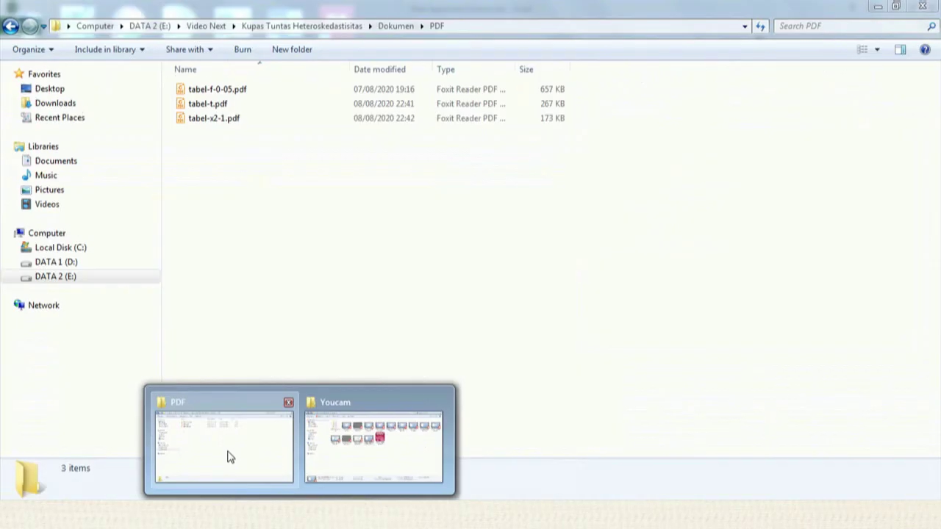
- Open tabel-t.pdf from the PDF folder and go to the t distribution table for df = 1 – 40
{"action": "left_click", "coordinate": [228, 454]}
{"action": "double_click", "coordinate": [217, 108]}
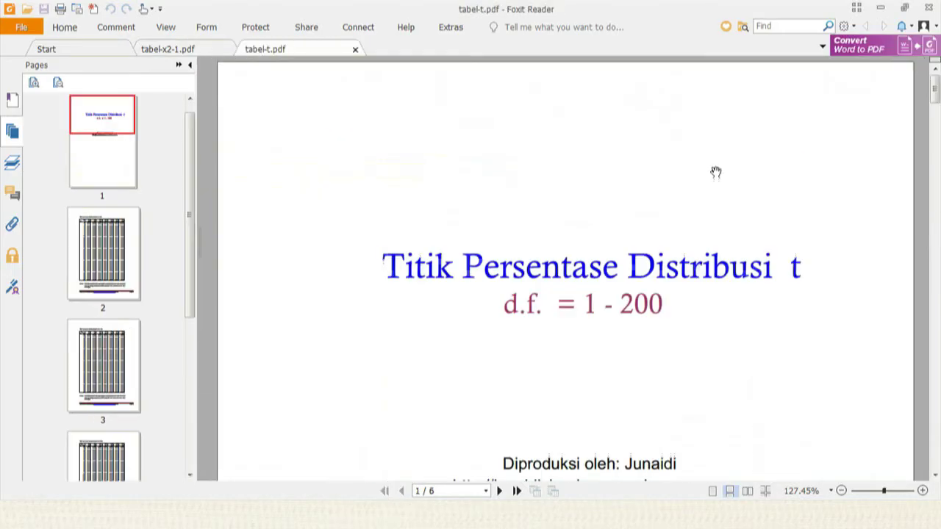
{"action": "left_click_drag", "start_coordinate": [935, 87], "coordinate": [933, 157]}
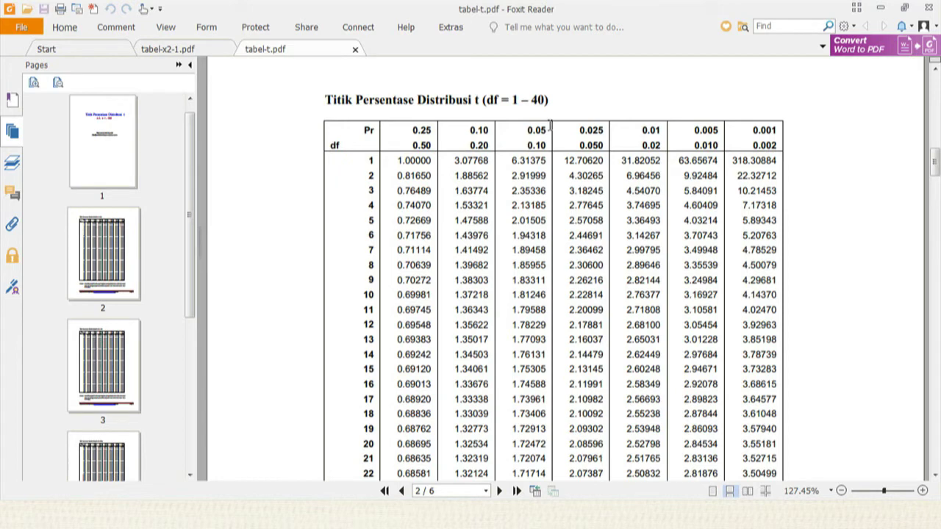
- Check the last N in the Data Spearman Eviews workbook and note "df = n-k = 20-2=18" in Notepad
{"action": "mouse_move", "coordinate": [185, 476]}
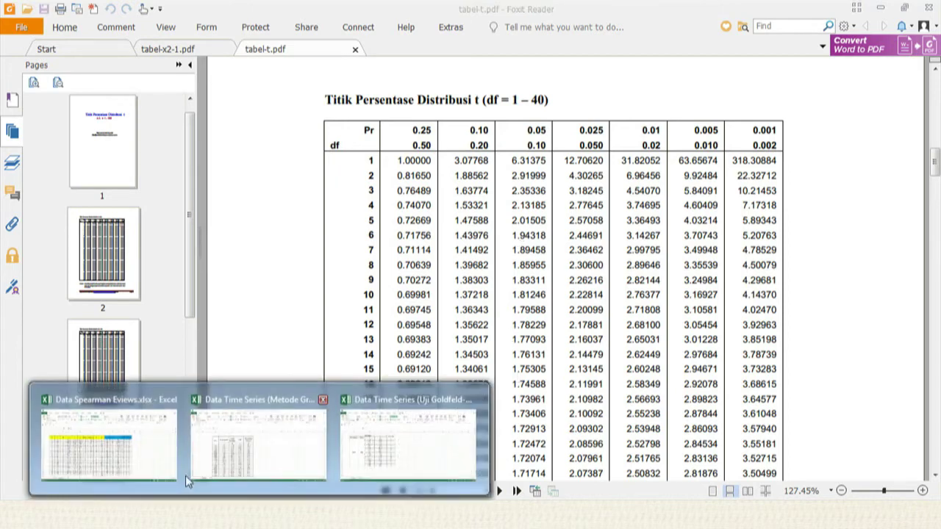
{"action": "left_click", "coordinate": [133, 460]}
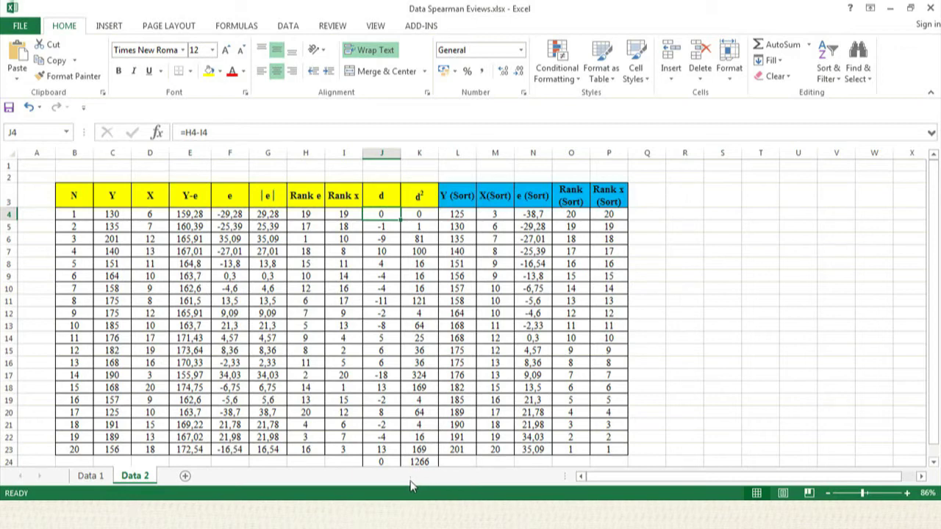
{"action": "key", "text": "alt+Tab"}
{"action": "key", "text": "Return"}
{"action": "key", "text": "Return"}
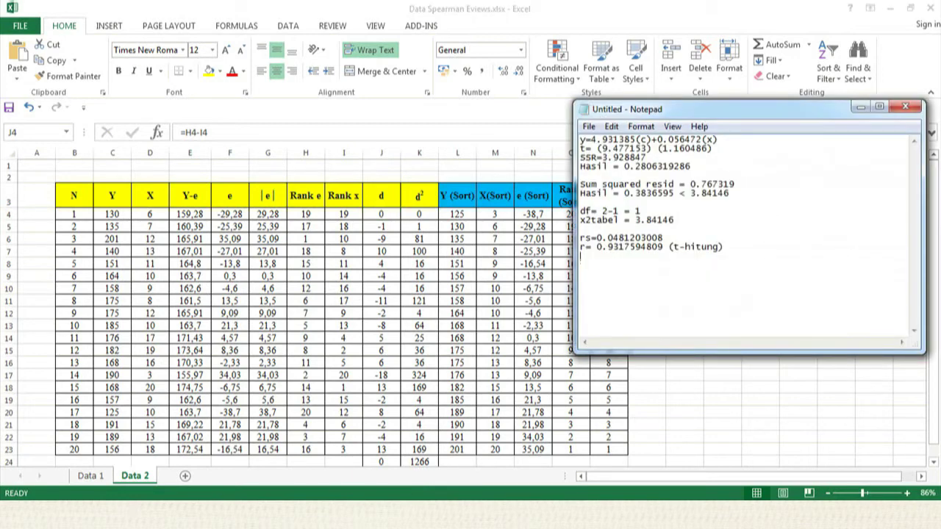
{"action": "type", "text": "df = n-k ="}
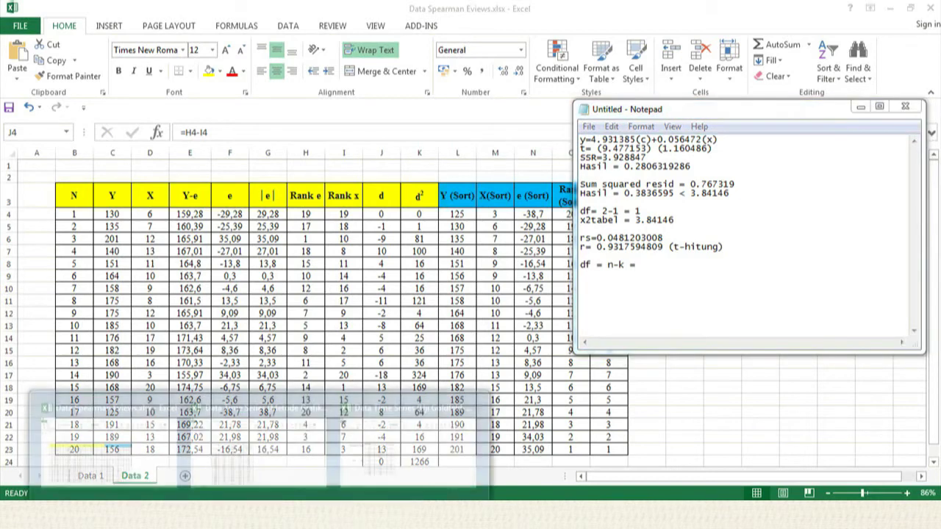
{"action": "left_click", "coordinate": [147, 453]}
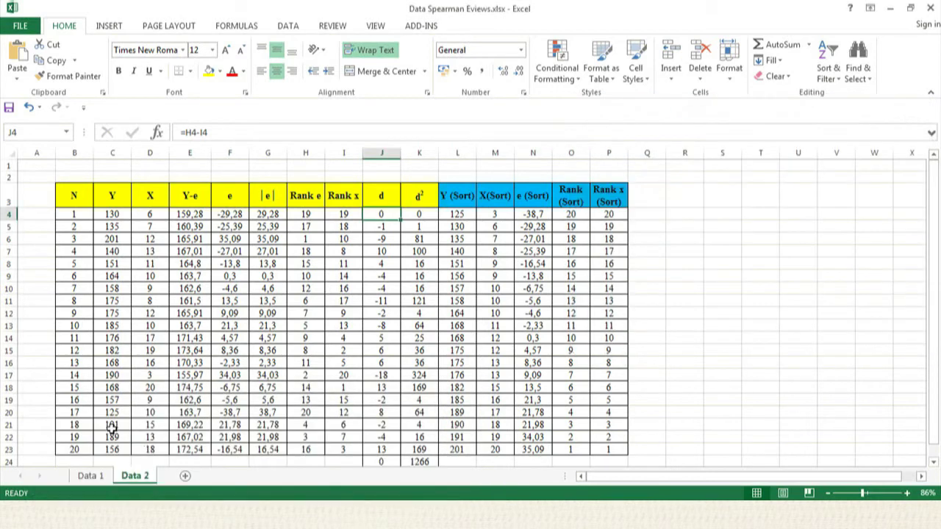
{"action": "left_click", "coordinate": [71, 452]}
{"action": "key", "text": "alt+Tab"}
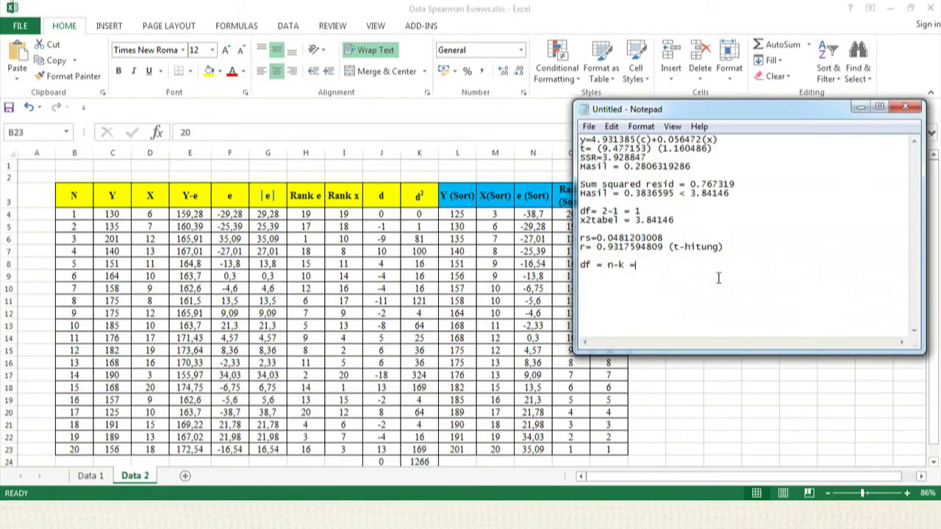
{"action": "type", "text": "20-"}
{"action": "type", "text": "2=18"}
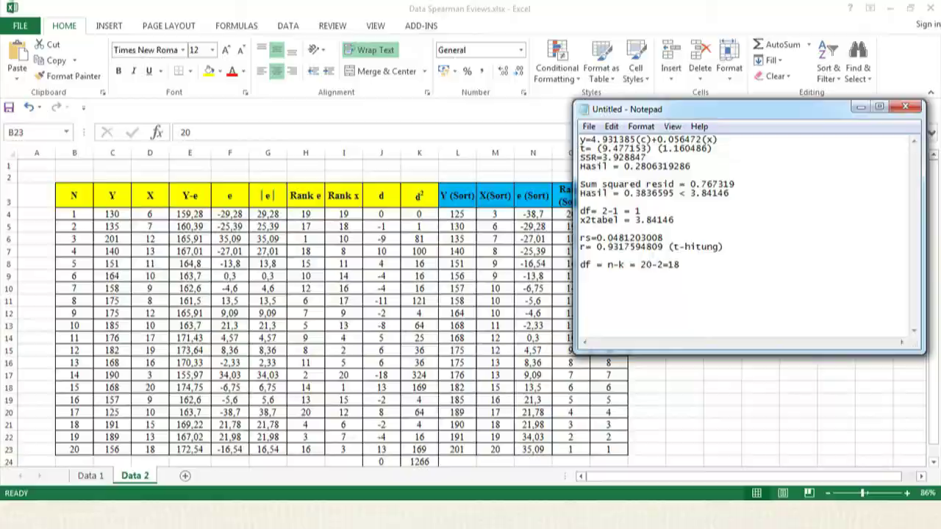
- In the t table PDF, locate the df 18 row and the 0.05 and 0.025 probability columns
{"action": "key", "text": "alt+Tab"}
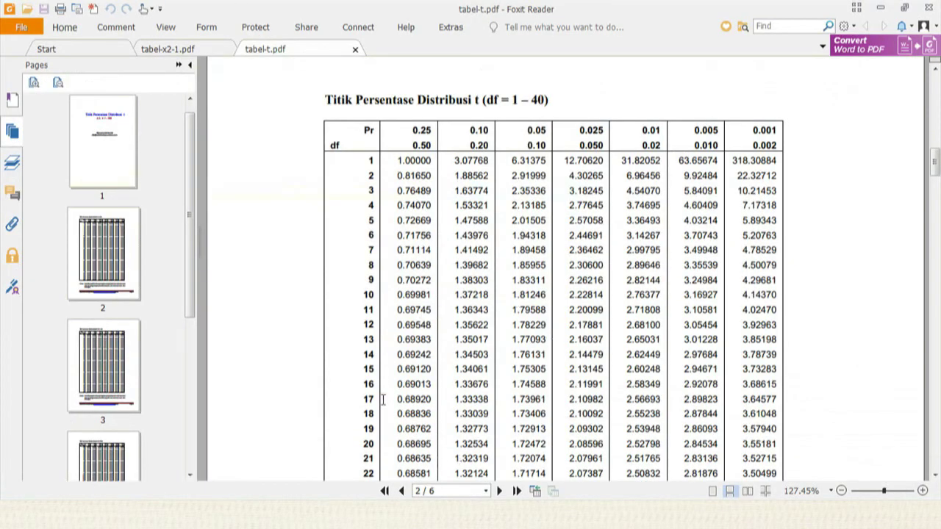
{"action": "left_click_drag", "start_coordinate": [363, 414], "coordinate": [378, 414]}
{"action": "double_click", "coordinate": [525, 129]}
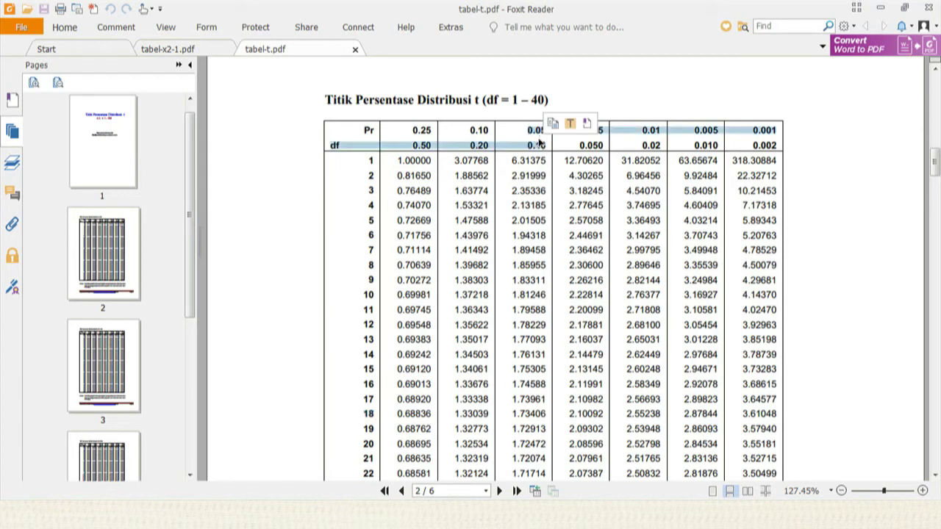
{"action": "left_click", "coordinate": [528, 131]}
{"action": "left_click_drag", "start_coordinate": [580, 130], "coordinate": [605, 130]}
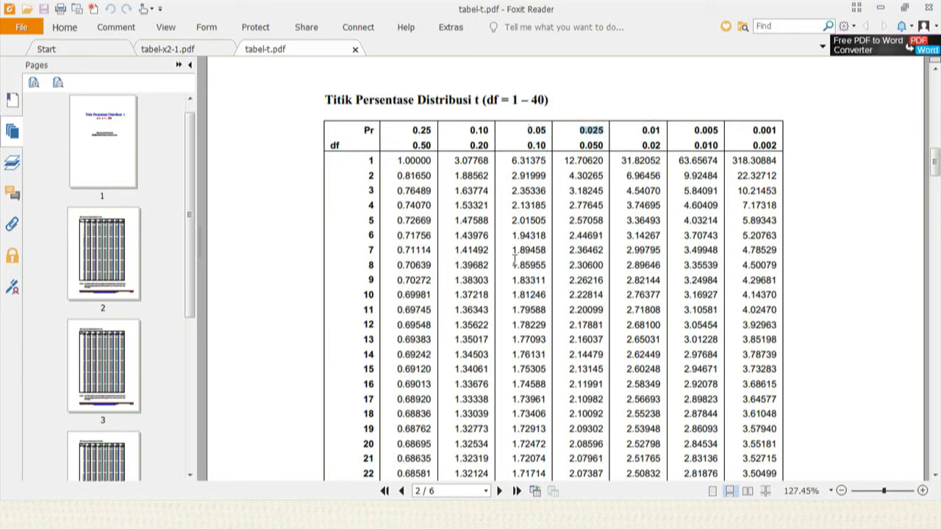
- Copy the df 18 value 1.73406 from the 0.05 column into the Notepad notes and label it "satu arah"
{"action": "left_click_drag", "start_coordinate": [513, 414], "coordinate": [545, 417]}
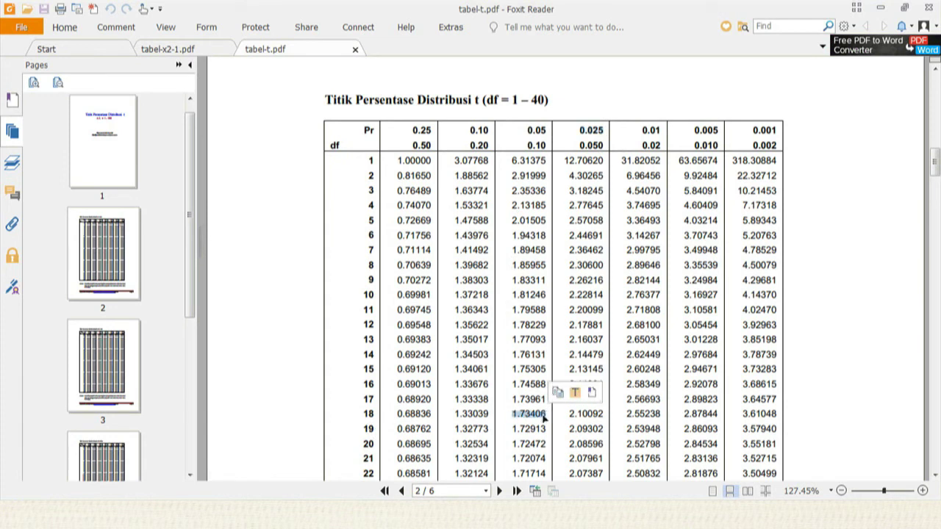
{"action": "right_click", "coordinate": [542, 419]}
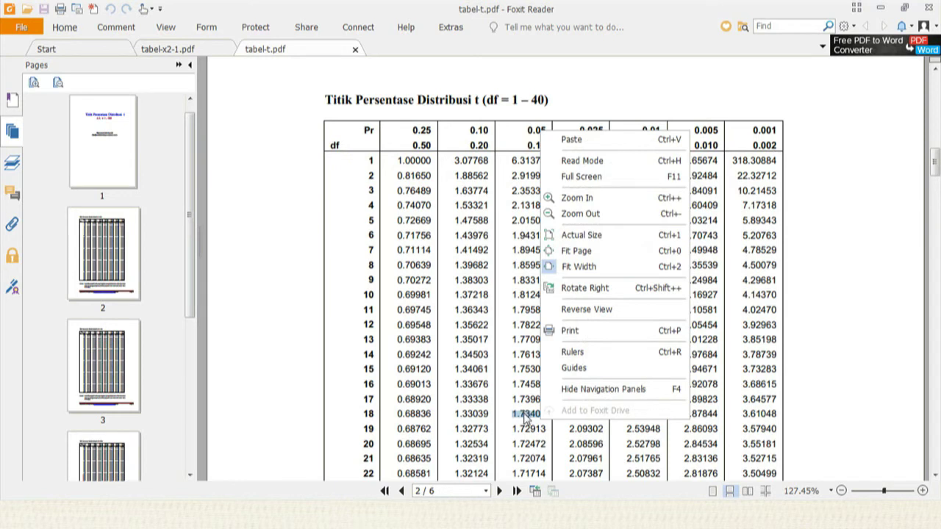
{"action": "right_click", "coordinate": [527, 414]}
{"action": "left_click", "coordinate": [557, 259]}
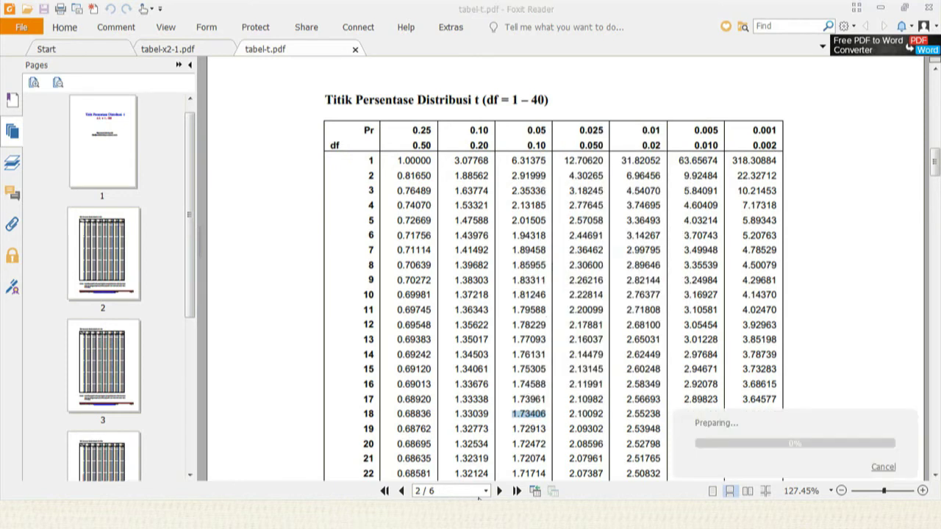
{"action": "key", "text": "alt+Tab"}
{"action": "key", "text": "Return"}
{"action": "key", "text": "Return"}
{"action": "key", "text": "ctrl+v"}
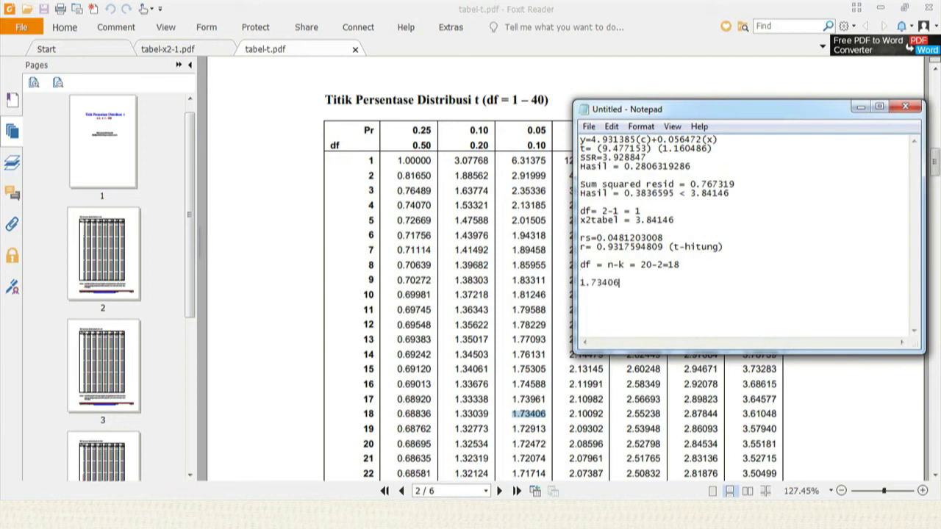
{"action": "type", "text": "satu arah"}
- Copy the df 18 value 2.10092 from the 0.025 column into the Notepad notes and label it "dua arah"
{"action": "left_click", "coordinate": [570, 414]}
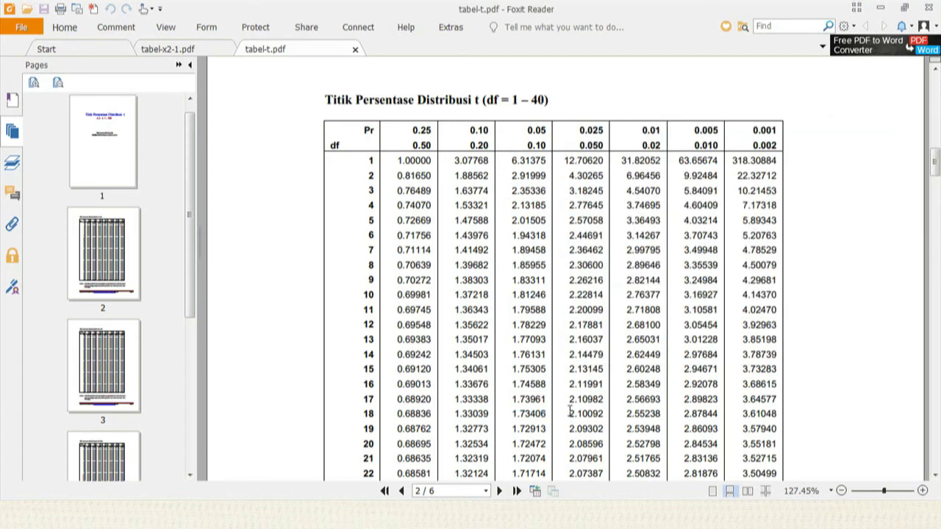
{"action": "left_click_drag", "start_coordinate": [571, 413], "coordinate": [605, 415]}
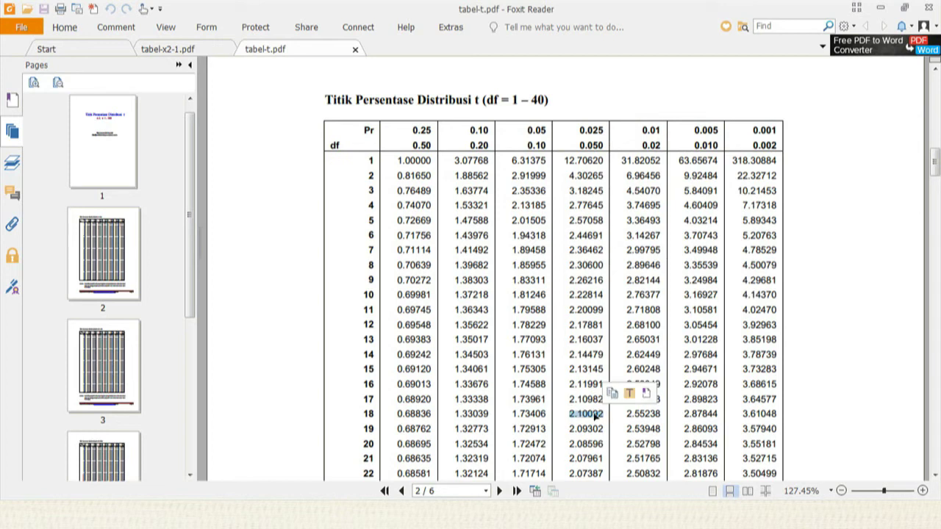
{"action": "right_click", "coordinate": [597, 416]}
{"action": "left_click", "coordinate": [624, 259]}
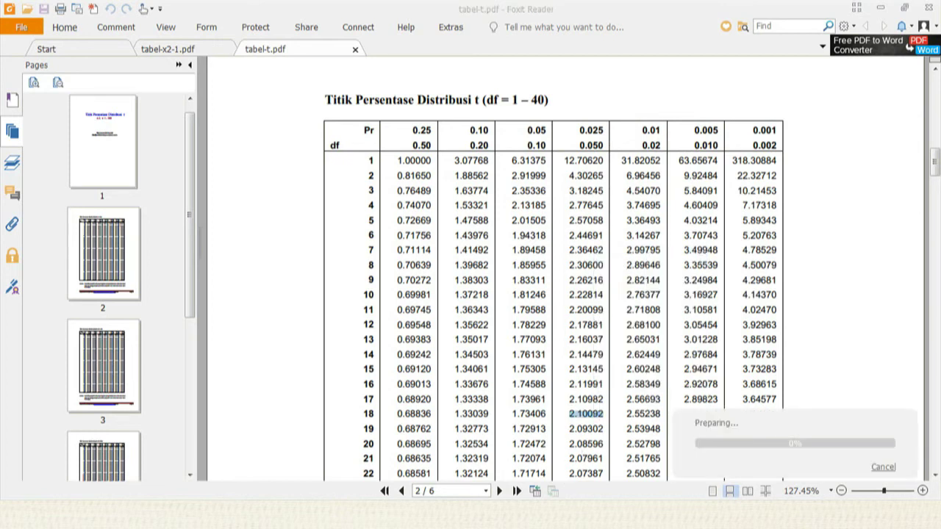
{"action": "key", "text": "alt+Tab"}
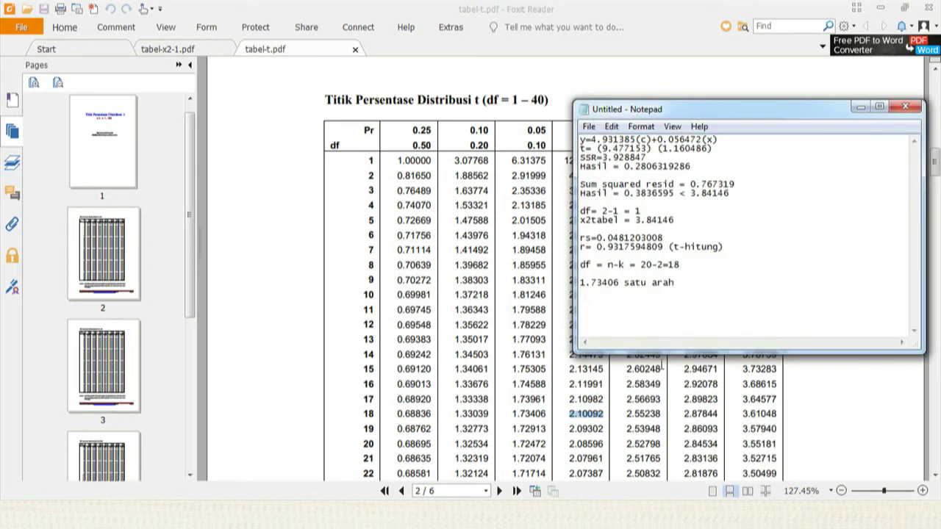
{"action": "key", "text": "ctrl+v"}
{"action": "type", "text": "dua arah"}
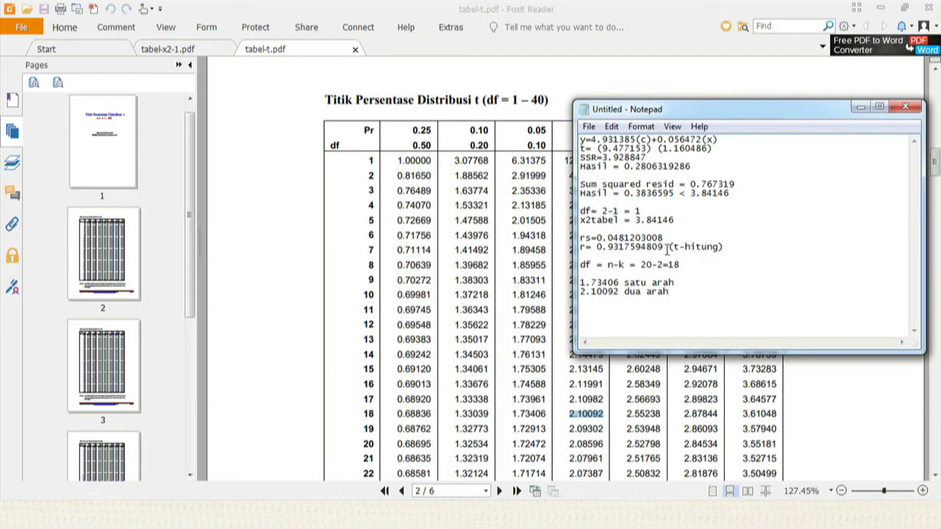
- Copy the r value 0.9317594809 to the end of both the "satu arah" and "dua arah" lines
{"action": "left_click_drag", "start_coordinate": [671, 248], "coordinate": [598, 252]}
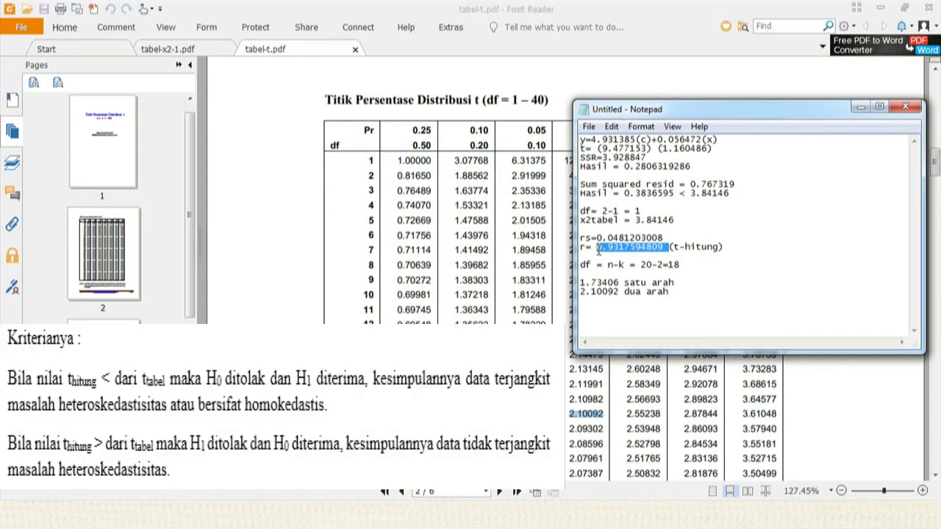
{"action": "right_click", "coordinate": [657, 253]}
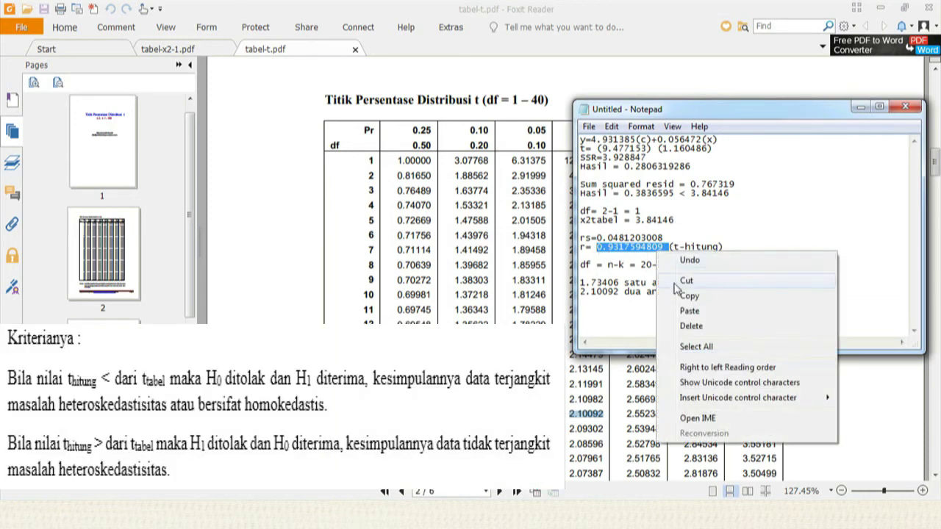
{"action": "left_click", "coordinate": [683, 296]}
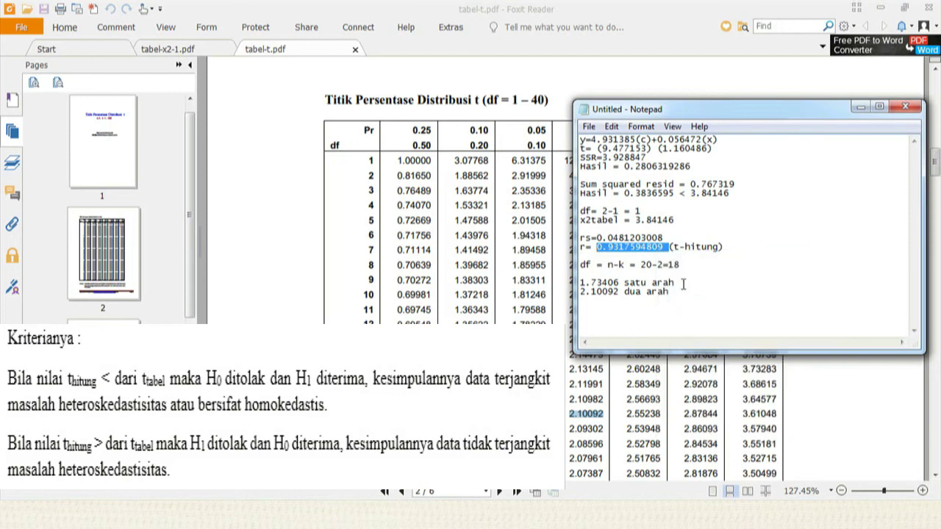
{"action": "left_click", "coordinate": [683, 284]}
{"action": "key", "text": "ctrl+v"}
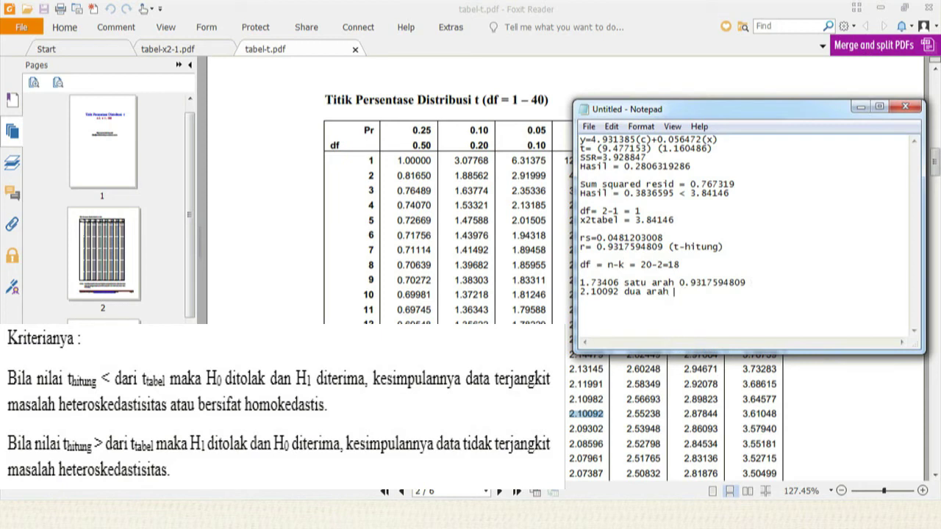
{"action": "key", "text": "ctrl+v"}
- Replace "satu arah" with a greater-than sign so the line reads "1.73406 > 0.9317594809"
{"action": "left_click", "coordinate": [679, 283]}
{"action": "key", "text": "BackSpace"}
{"action": "key", "text": "BackSpace"}
{"action": "key", "text": "BackSpace"}
{"action": "key", "text": "BackSpace"}
{"action": "key", "text": "BackSpace"}
{"action": "key", "text": "BackSpace"}
{"action": "key", "text": "BackSpace"}
{"action": "key", "text": "BackSpace"}
{"action": "key", "text": "BackSpace"}
{"action": "key", "text": "BackSpace"}
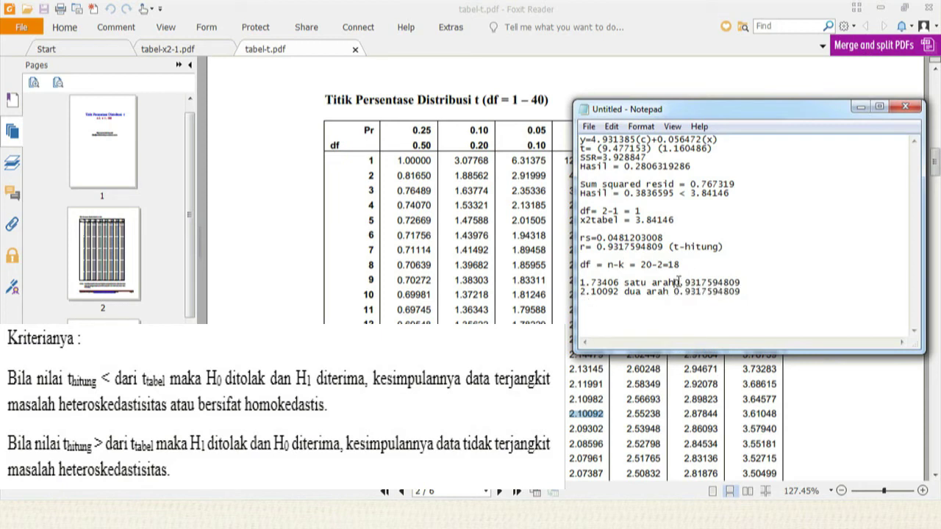
{"action": "type", "text": ">"}
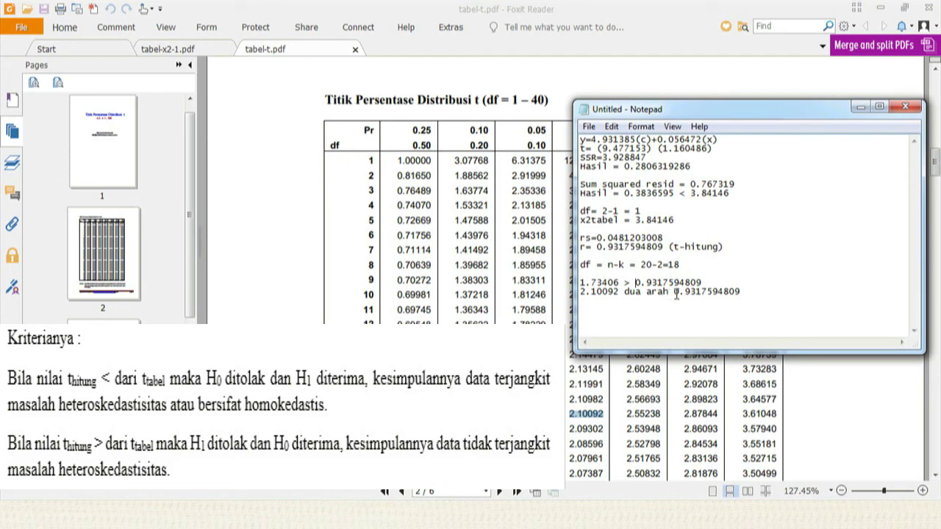
- Replace "dua arah" with a greater-than sign so the line reads "2.10092 > 0.9317594809"
{"action": "key", "text": "BackSpace"}
{"action": "key", "text": "BackSpace"}
{"action": "key", "text": "BackSpace"}
{"action": "key", "text": "BackSpace"}
{"action": "key", "text": "BackSpace"}
{"action": "key", "text": "BackSpace"}
{"action": "key", "text": "BackSpace"}
{"action": "key", "text": "BackSpace"}
{"action": "key", "text": "BackSpace"}
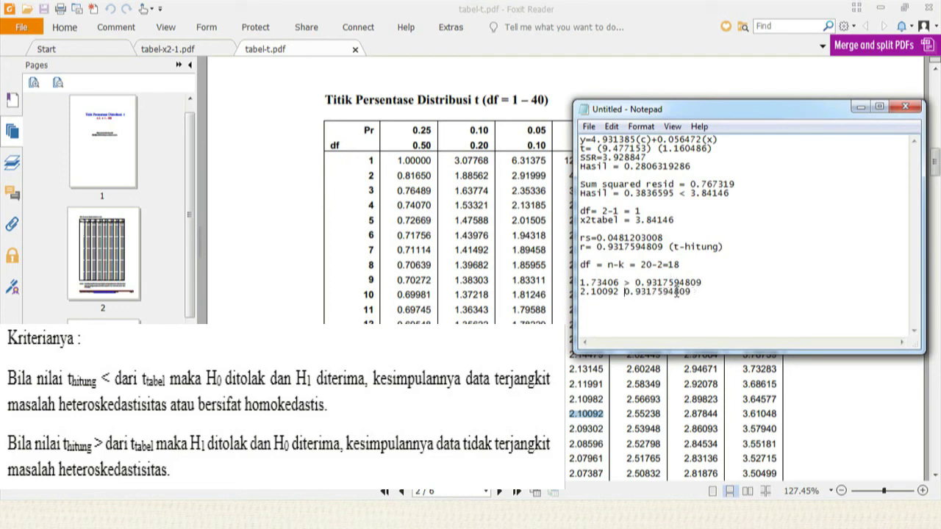
{"action": "type", "text": ">"}
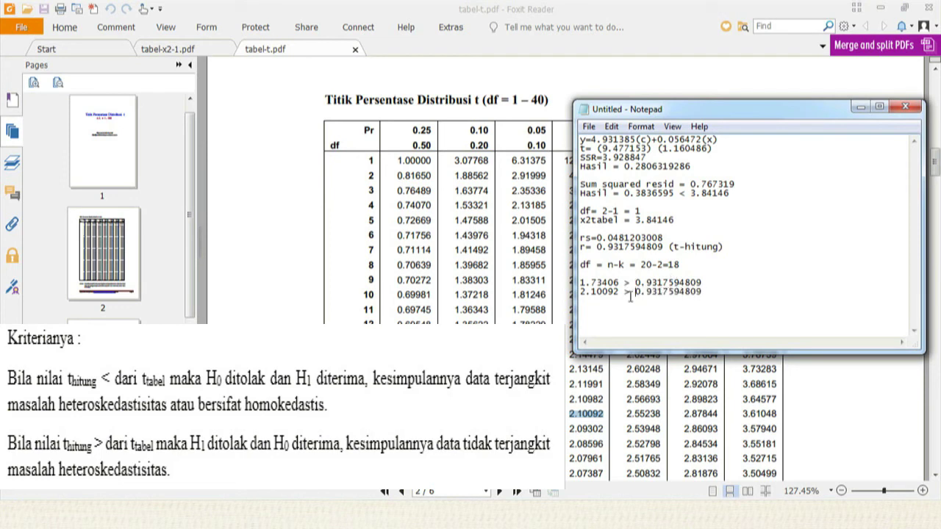